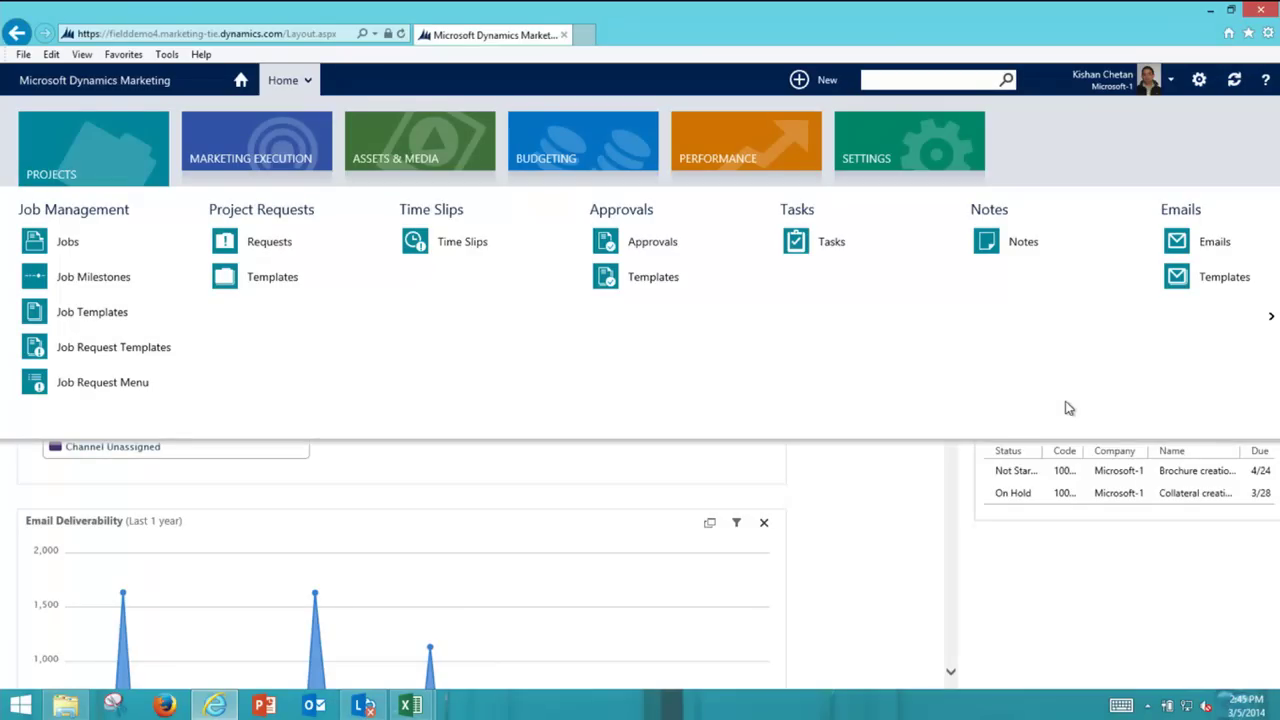
# Step: Open the Brochure creation DM job from the jobs list, collapse the side pane and review the job's details
pyautogui.click(67, 241)
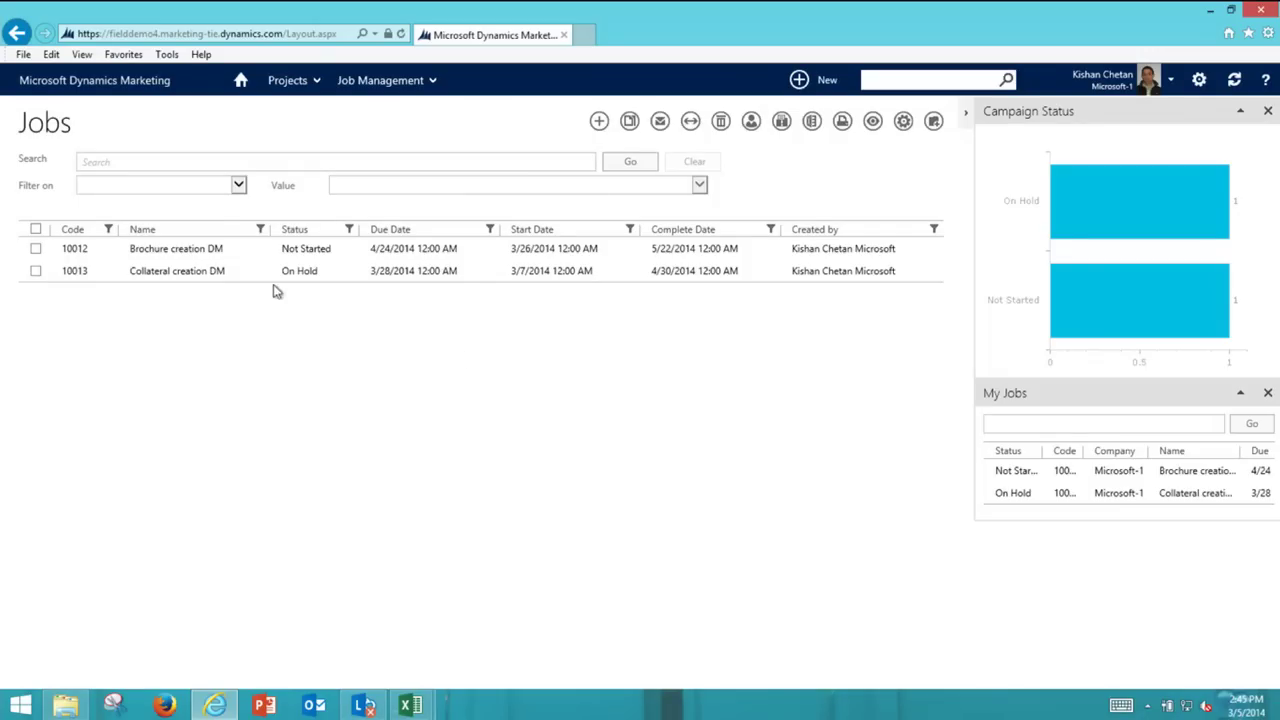
pyautogui.click(176, 249)
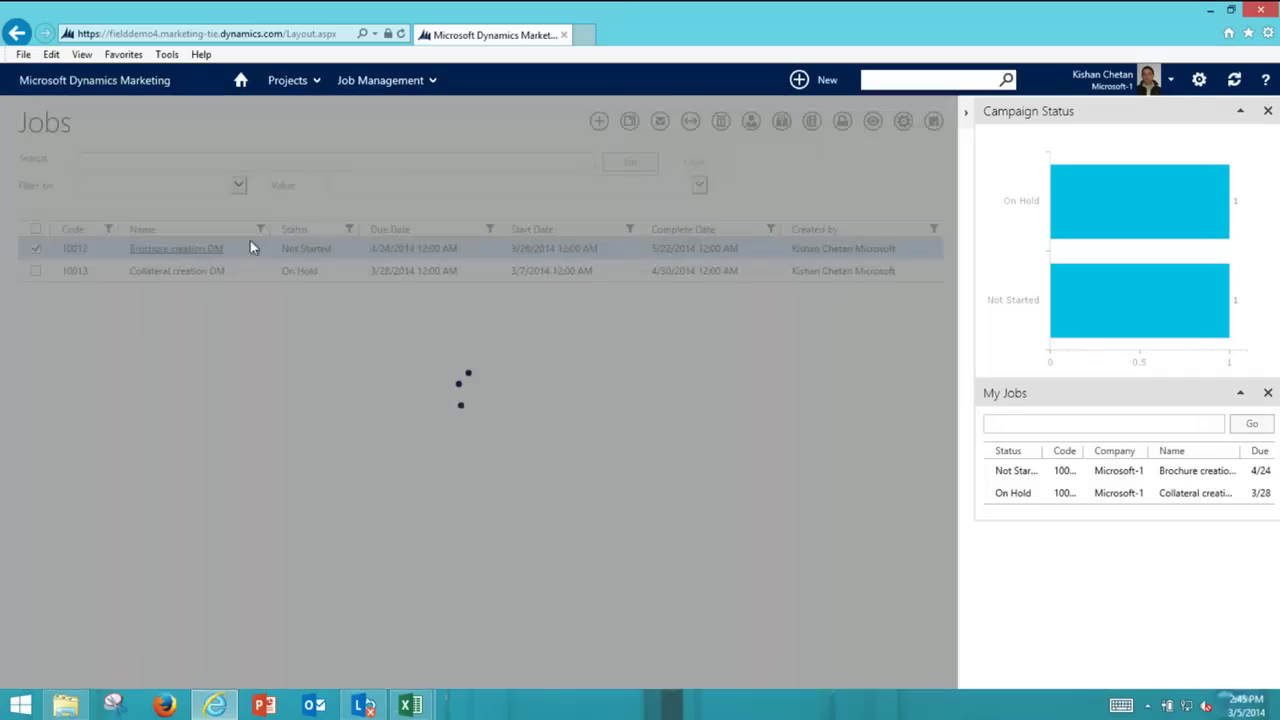
pyautogui.click(962, 118)
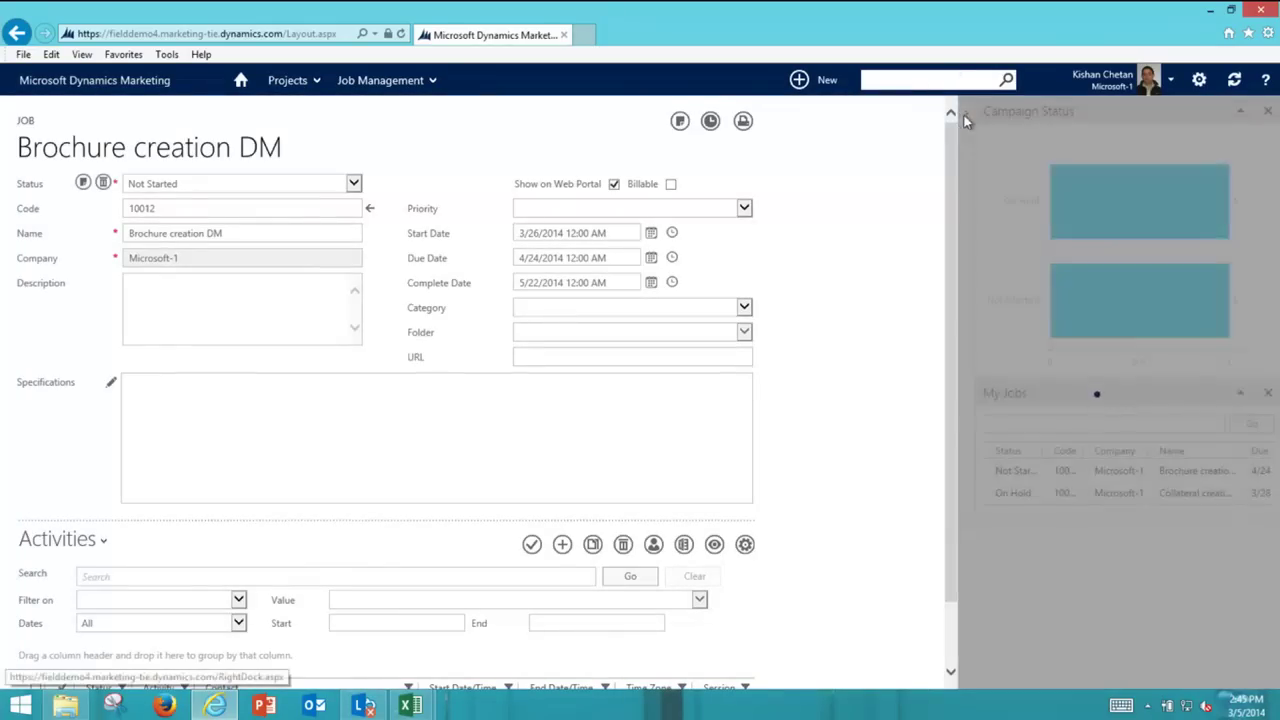
pyautogui.scroll(-1, 457, 260)
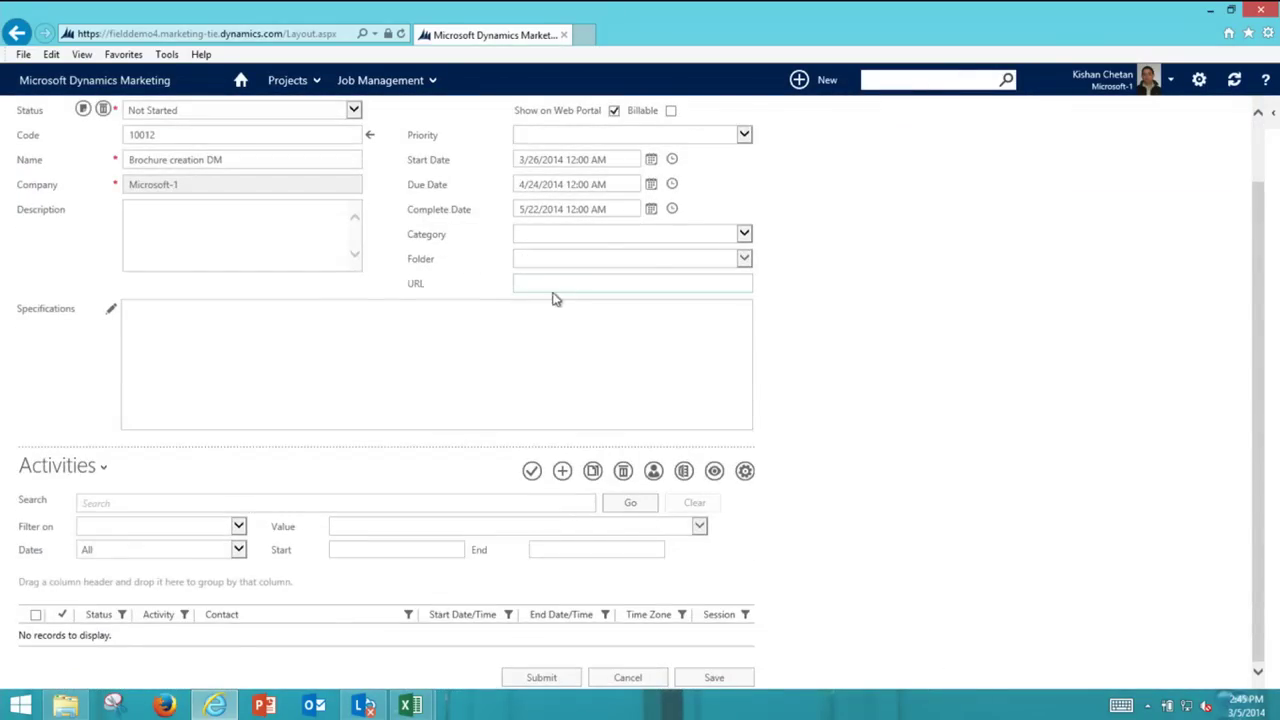
pyautogui.scroll(1, 554, 294)
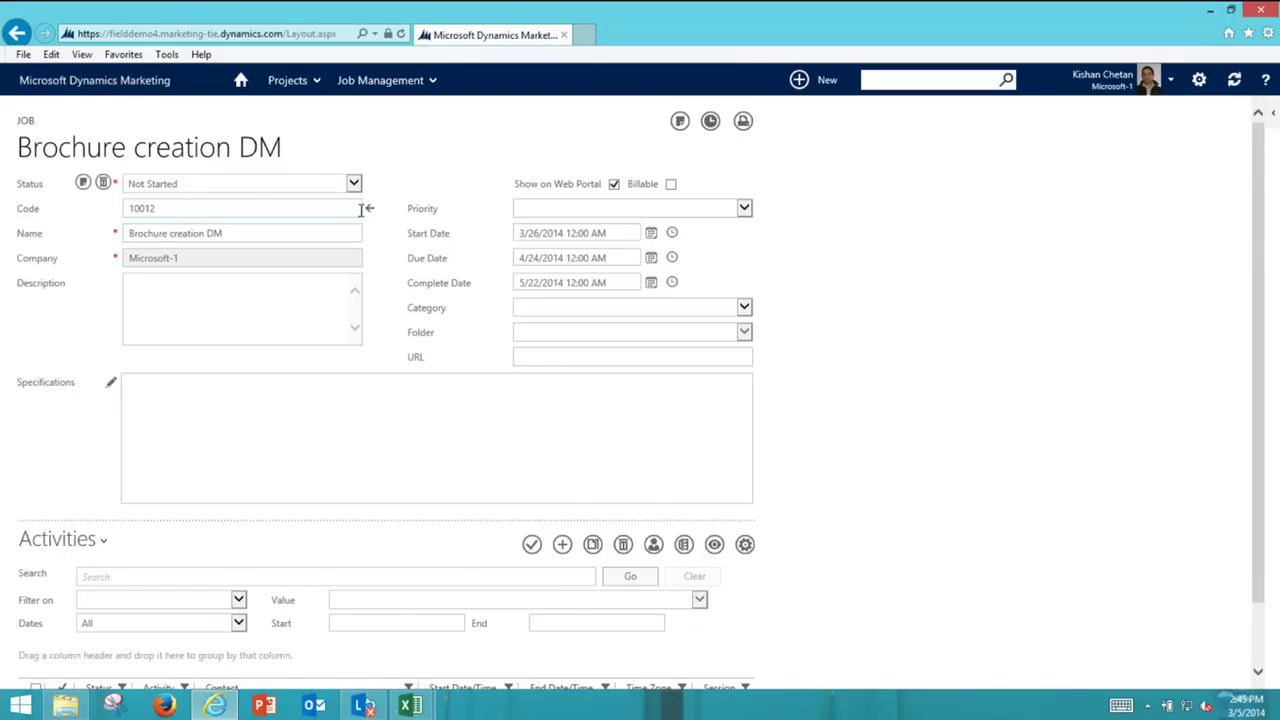
pyautogui.scroll(-1, 160, 228)
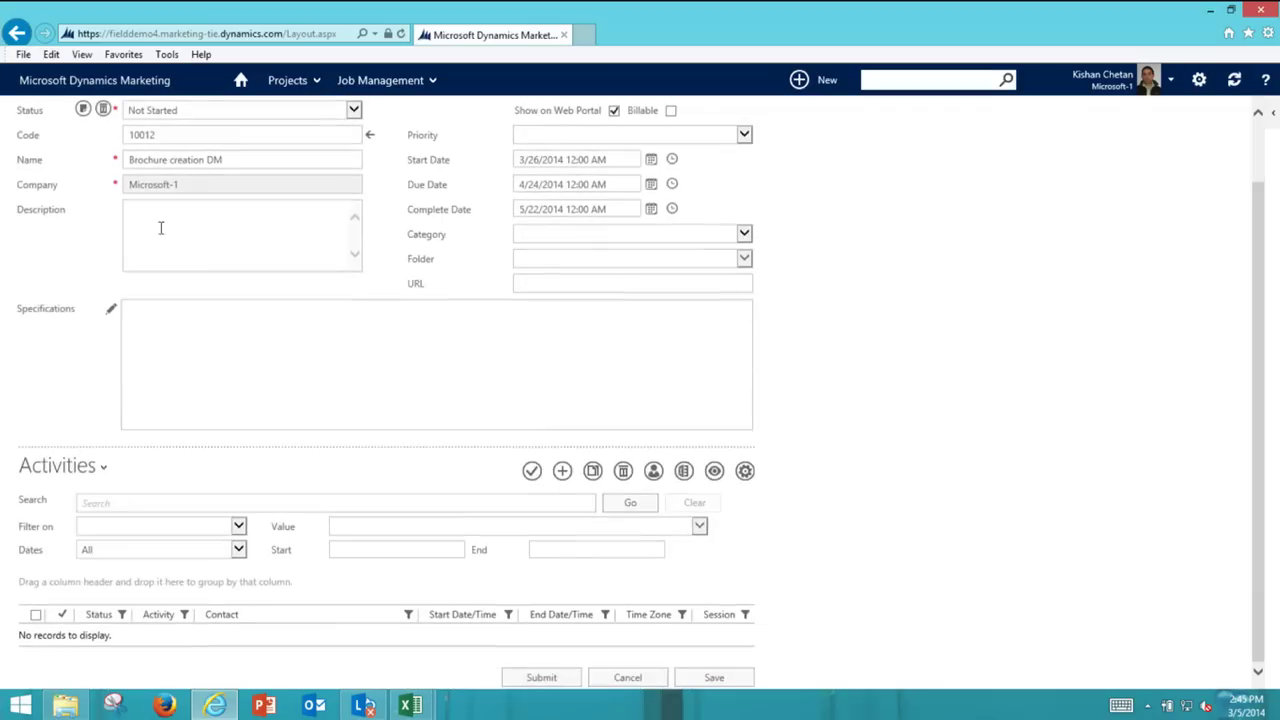
# Step: Switch the job's related records from activities to Tasks
pyautogui.click(63, 469)
pyautogui.press('t')
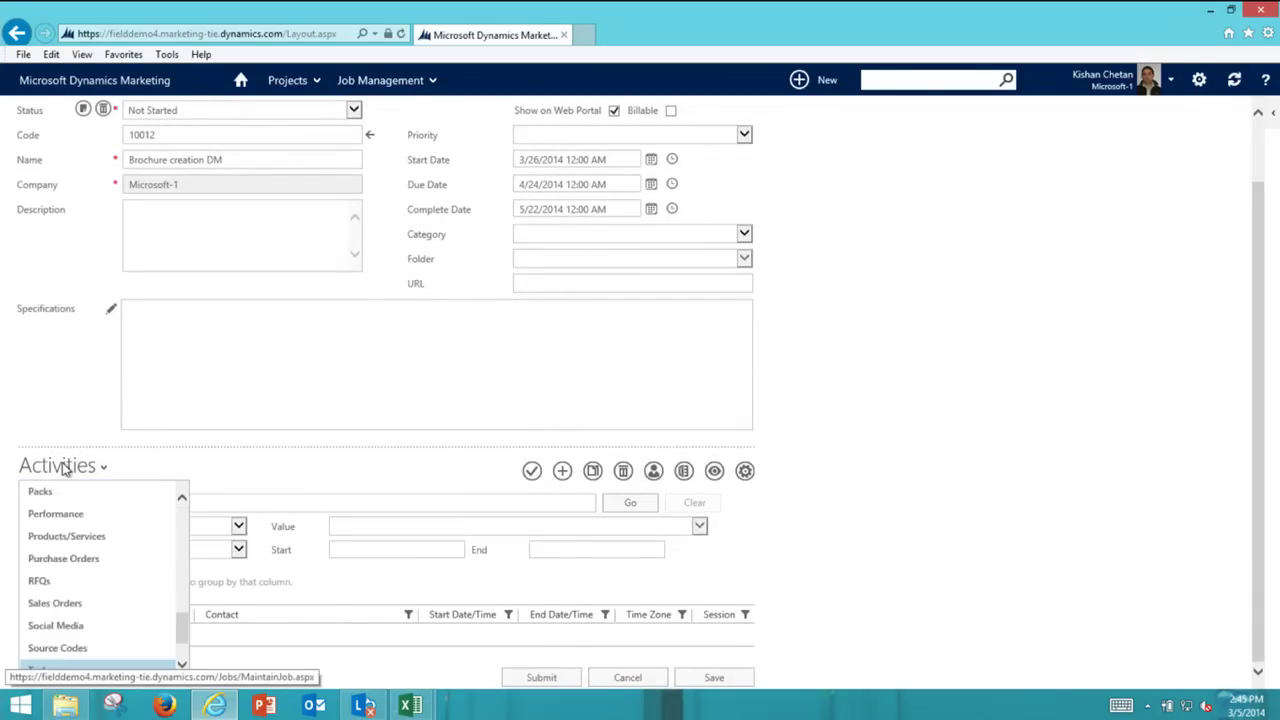
pyautogui.press('Down')
pyautogui.press('Down')
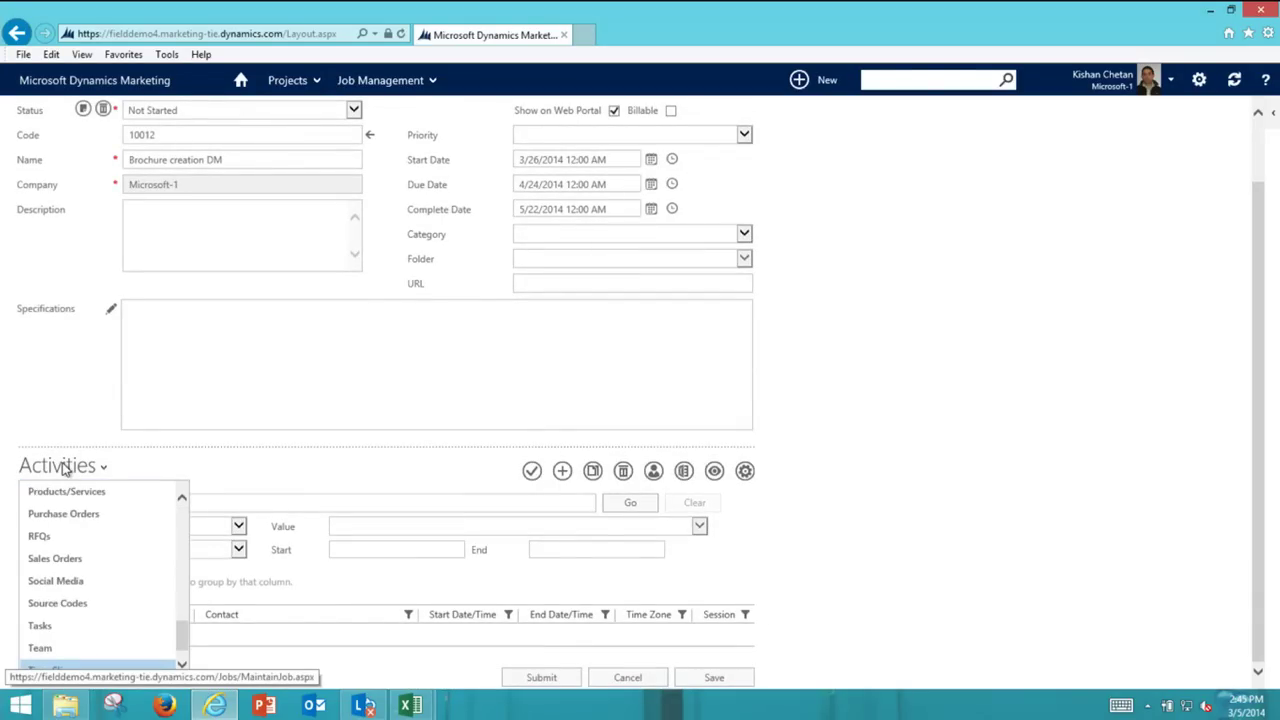
pyautogui.click(64, 630)
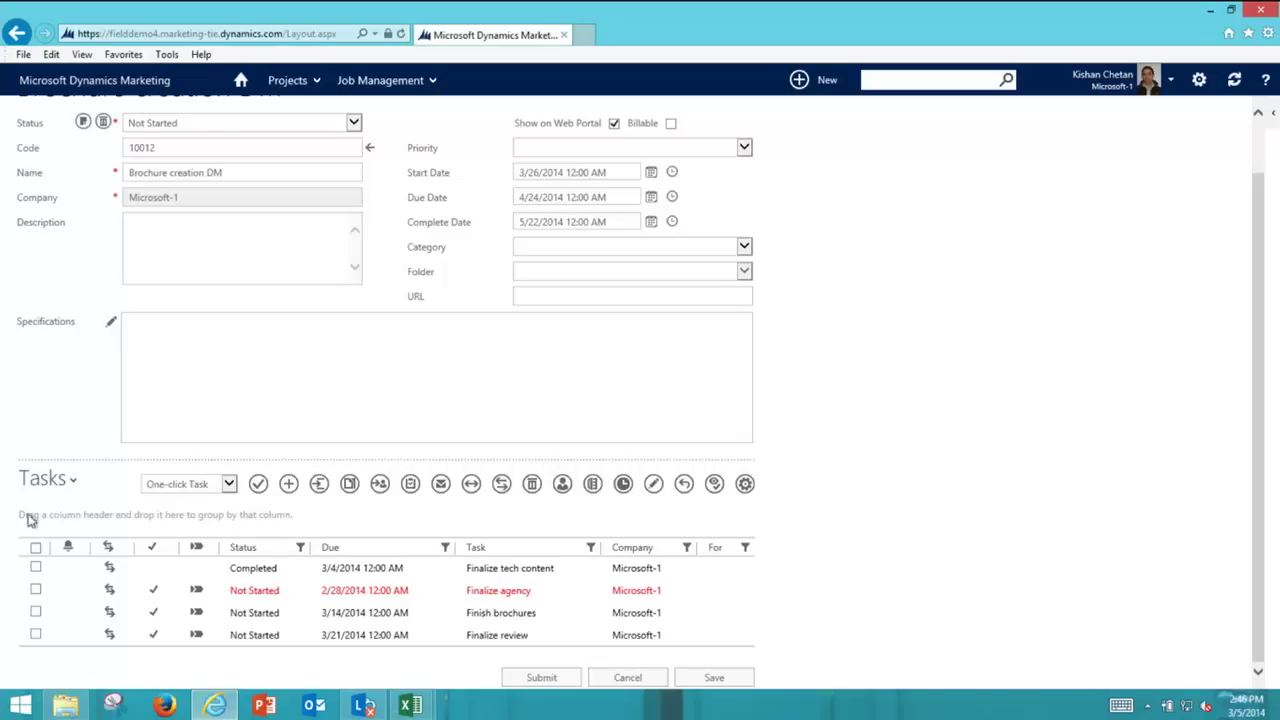
# Step: Show the job's related files and open the Microsoft Dynamics CRM_Online_Brochure PDF record
pyautogui.moveTo(55, 482)
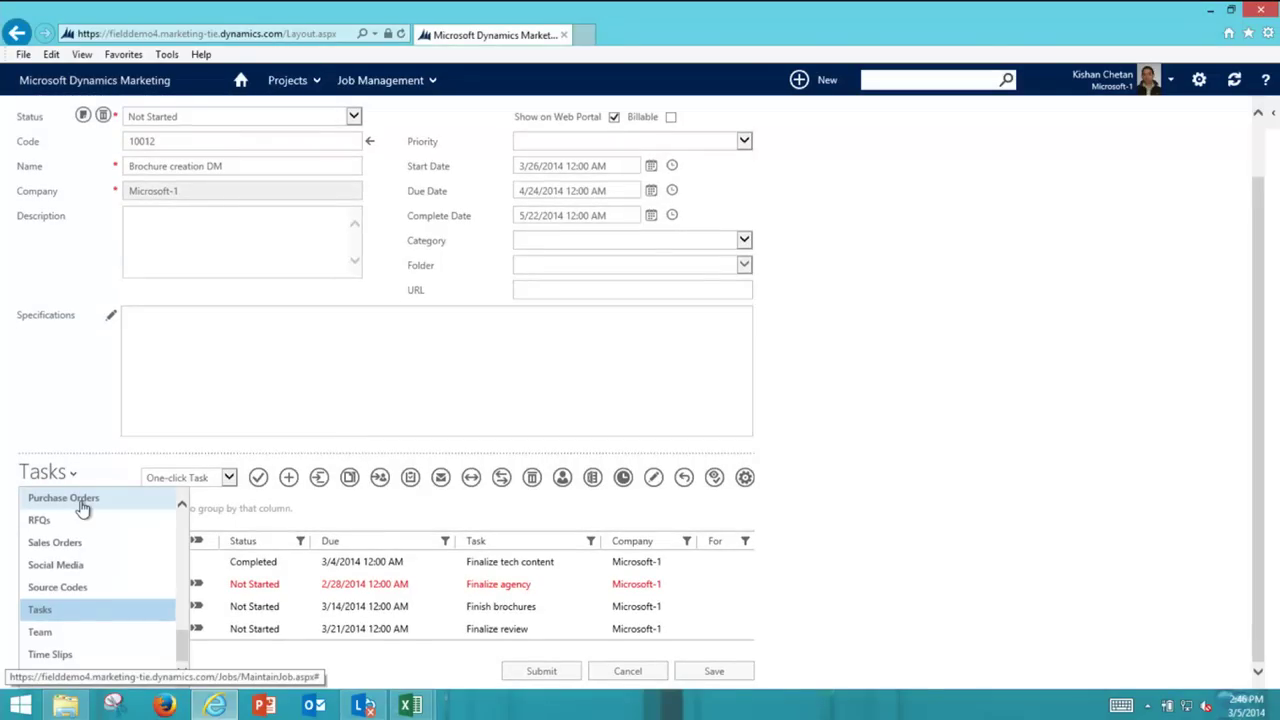
pyautogui.scroll(3, 83, 508)
pyautogui.press('Down')
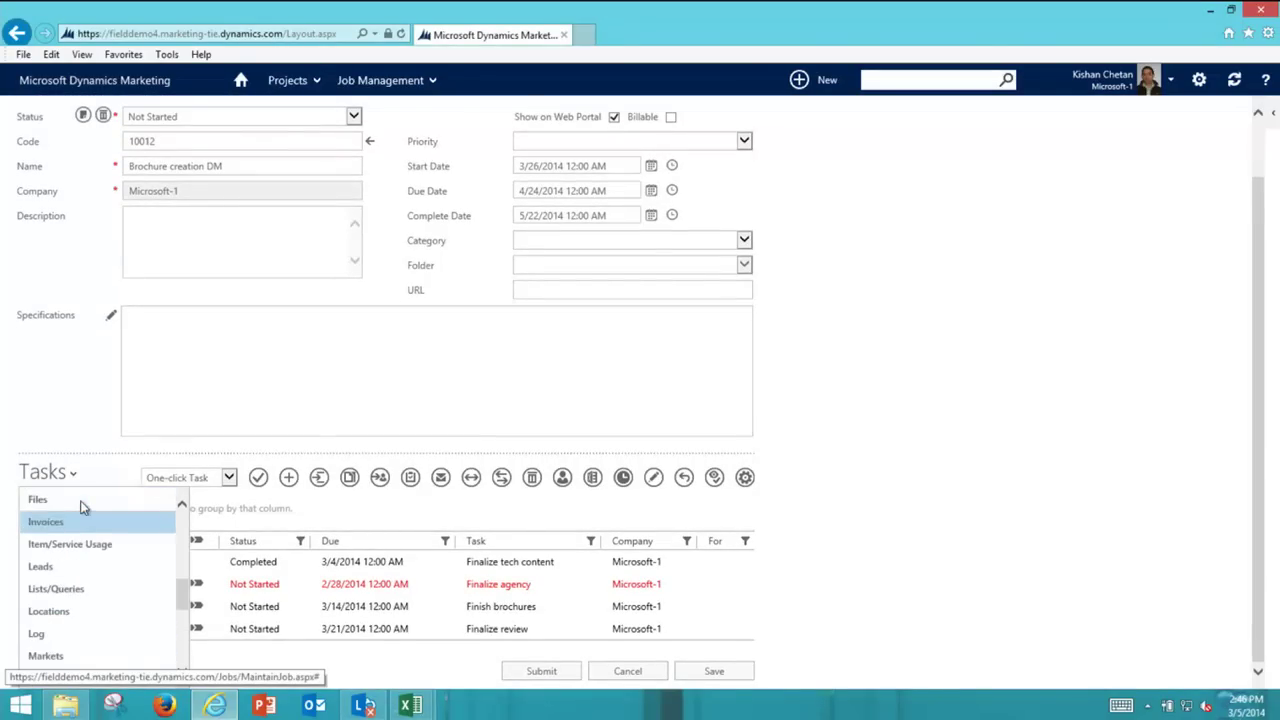
pyautogui.click(82, 501)
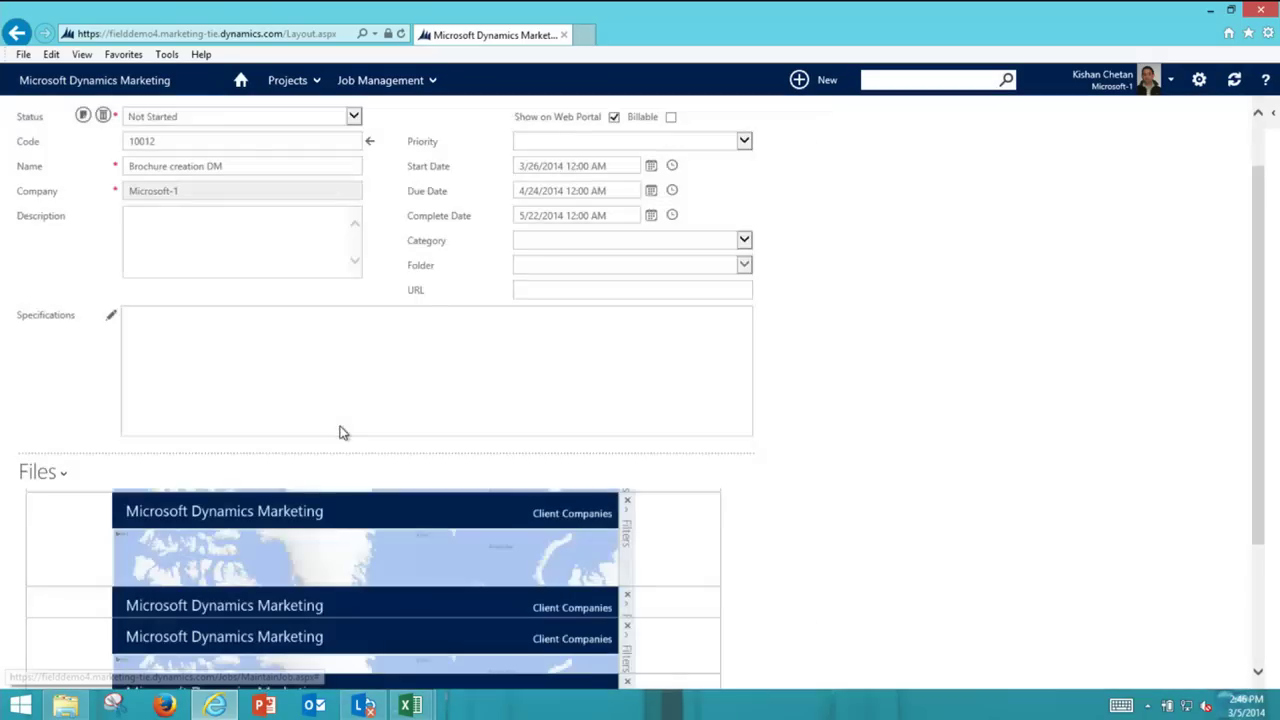
pyautogui.scroll(-3, 1133, 655)
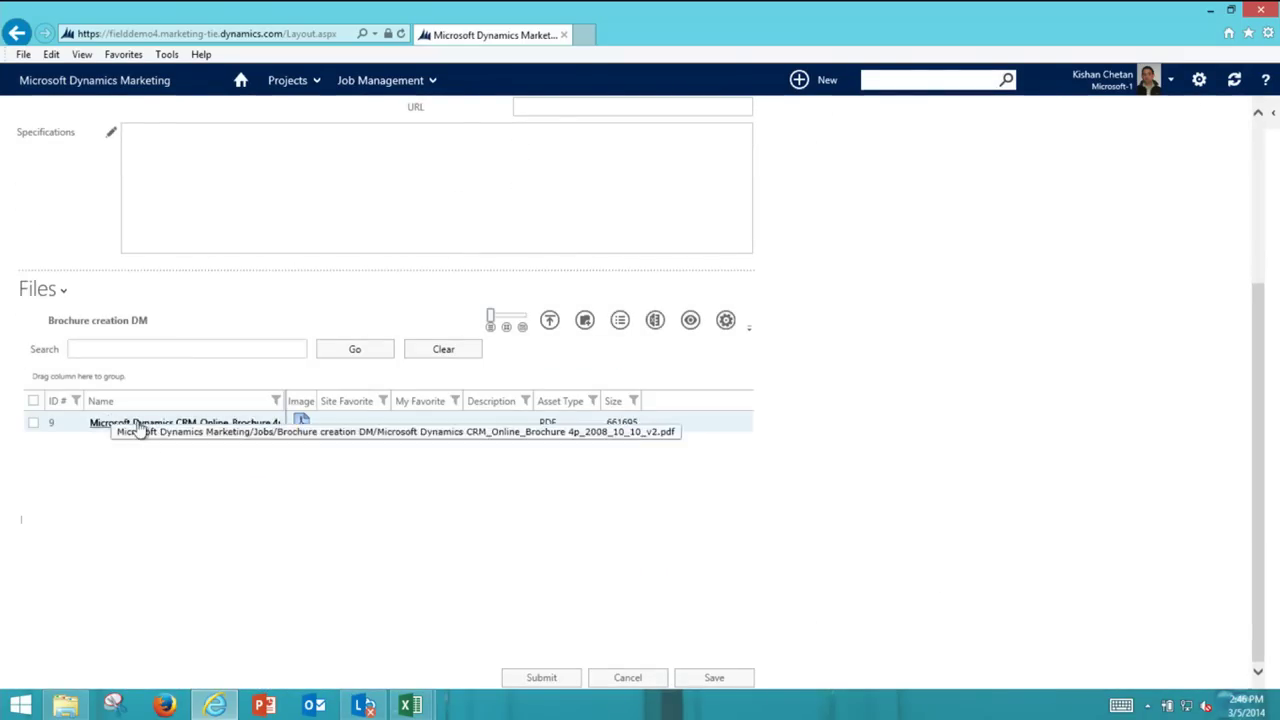
pyautogui.click(115, 422)
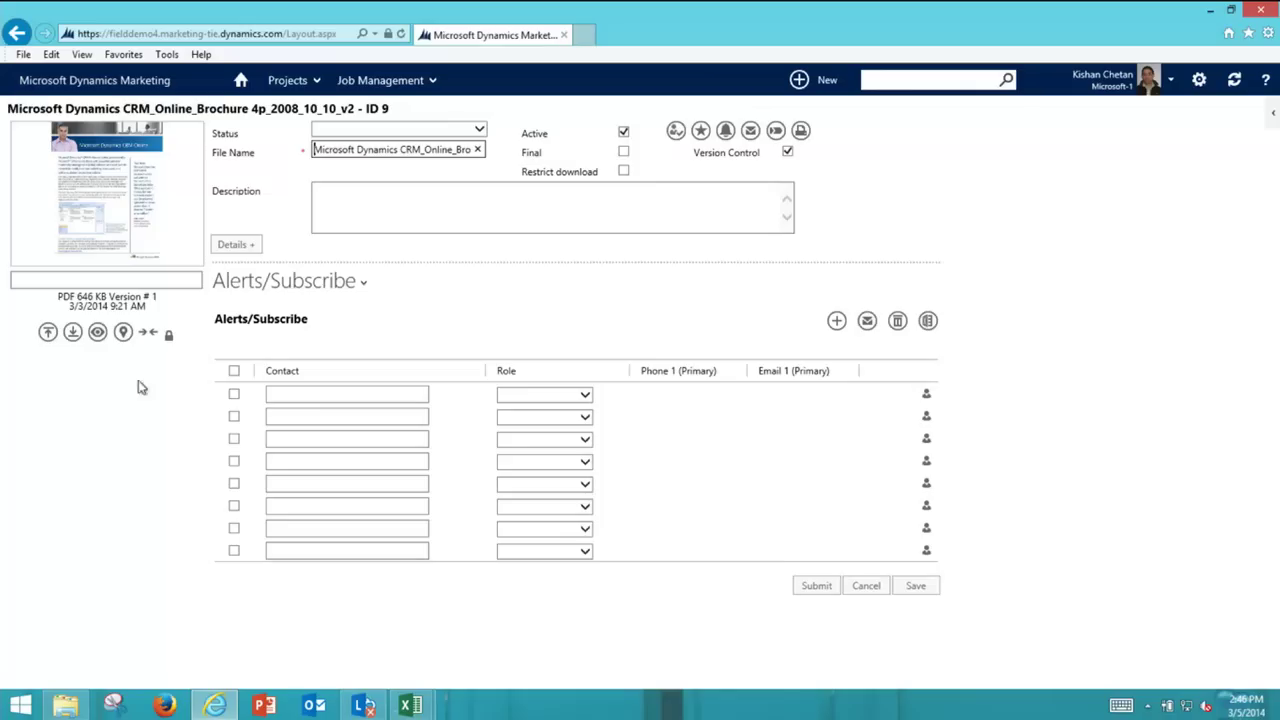
# Step: Open the brochure for markup on page 1 and draw a rectangle around the Microsoft logo in the header
pyautogui.click(126, 339)
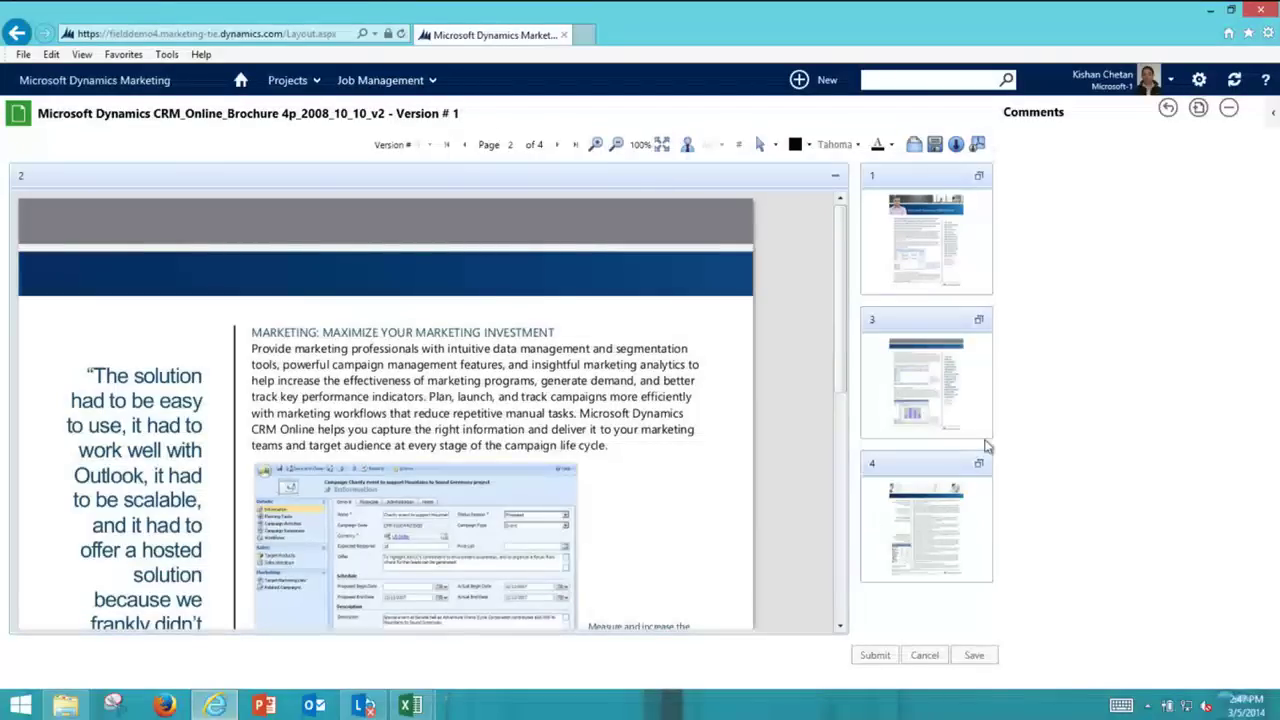
pyautogui.click(979, 177)
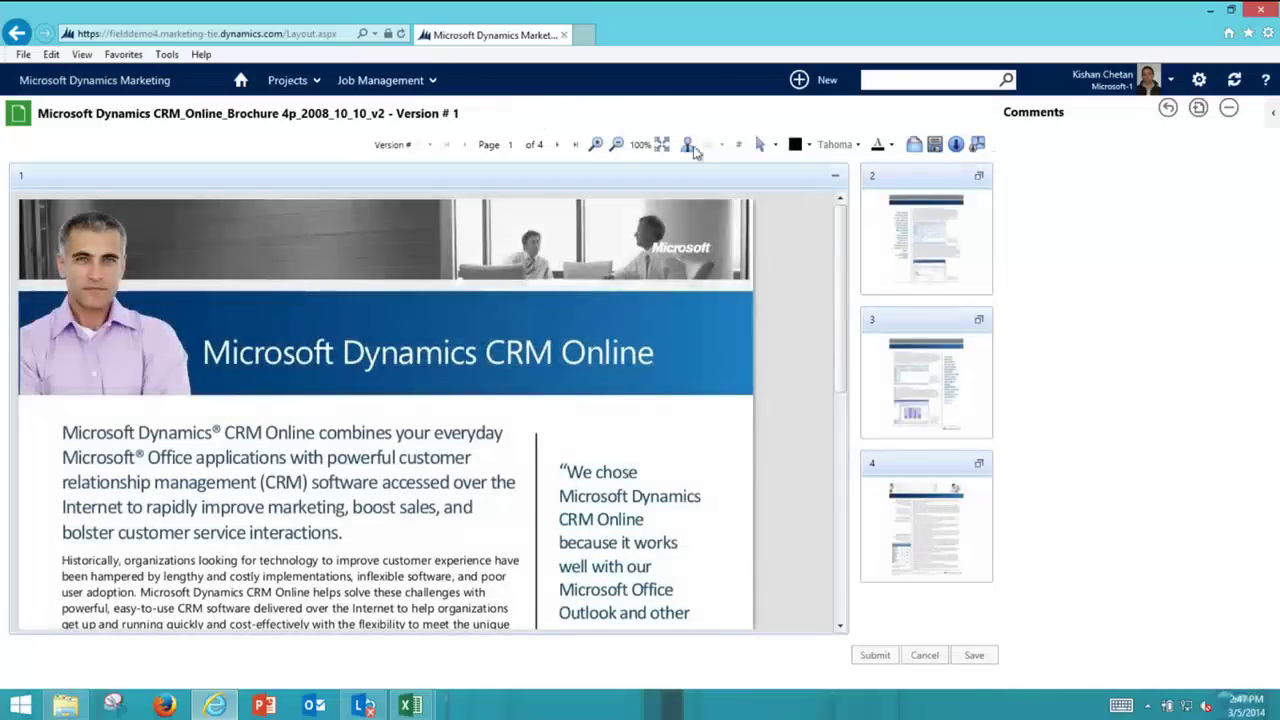
pyautogui.click(774, 144)
pyautogui.click(779, 172)
pyautogui.moveTo(617, 243)
pyautogui.mouseDown()
pyautogui.moveTo(732, 280)
pyautogui.moveTo(757, 335)
pyautogui.mouseUp()
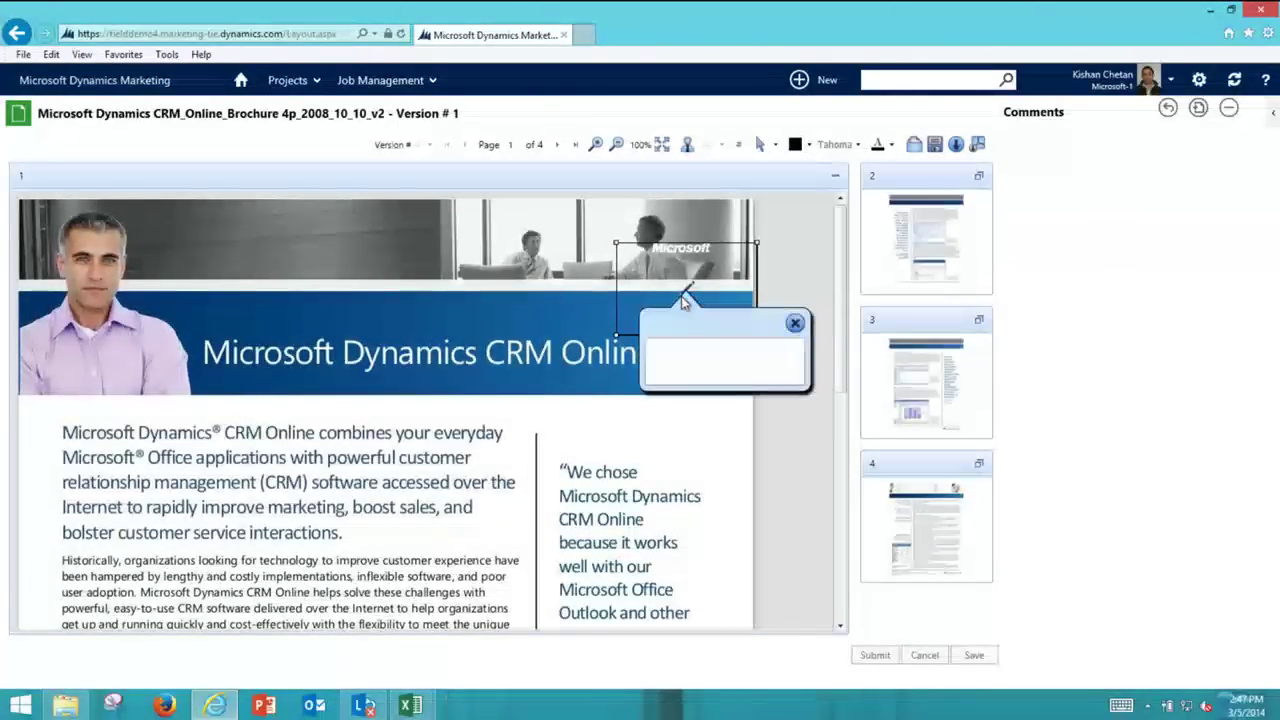
# Step: Comment on the logo rectangle with "Add a new logo", then save and submit the markup
pyautogui.write('Add a')
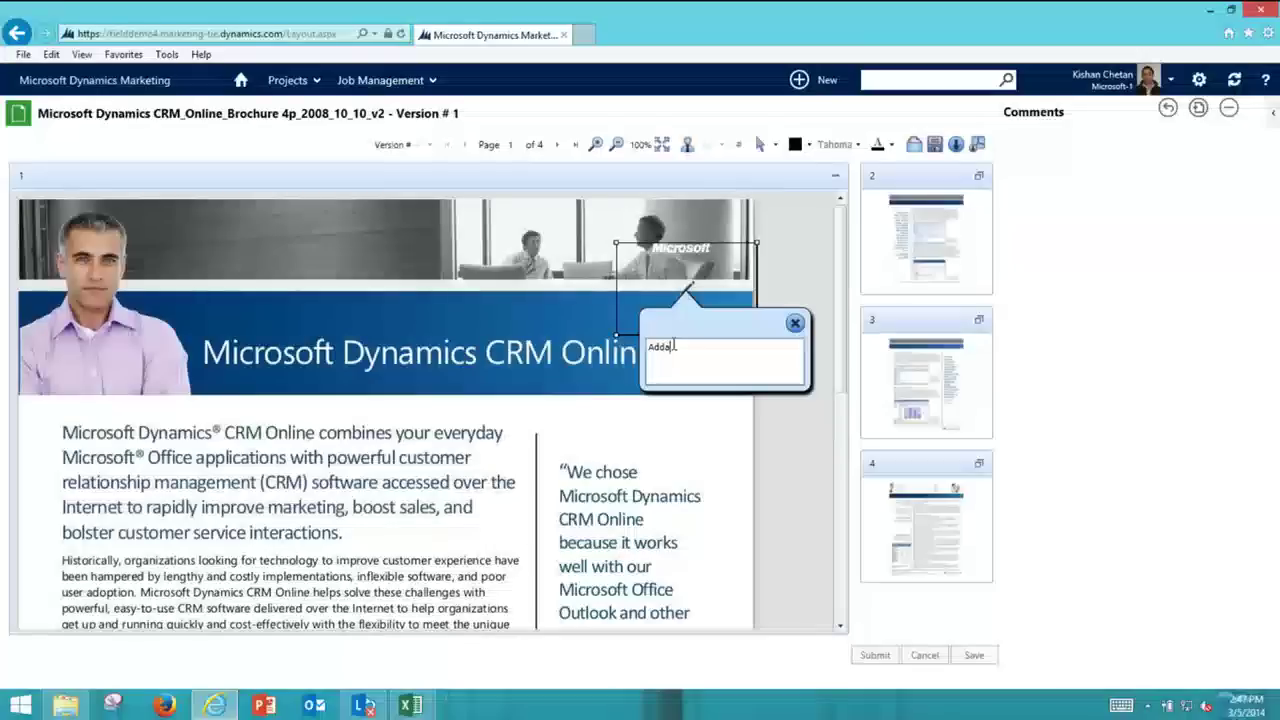
pyautogui.write(' new logo')
pyautogui.click(974, 655)
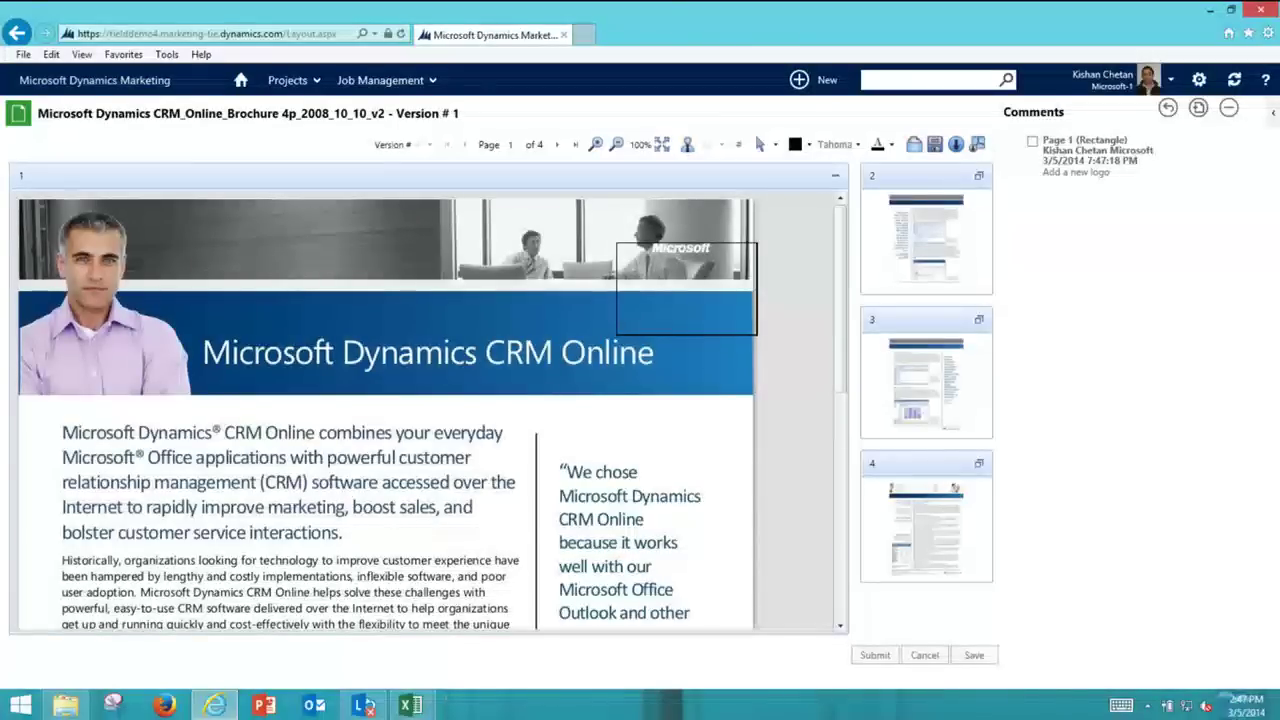
pyautogui.click(870, 656)
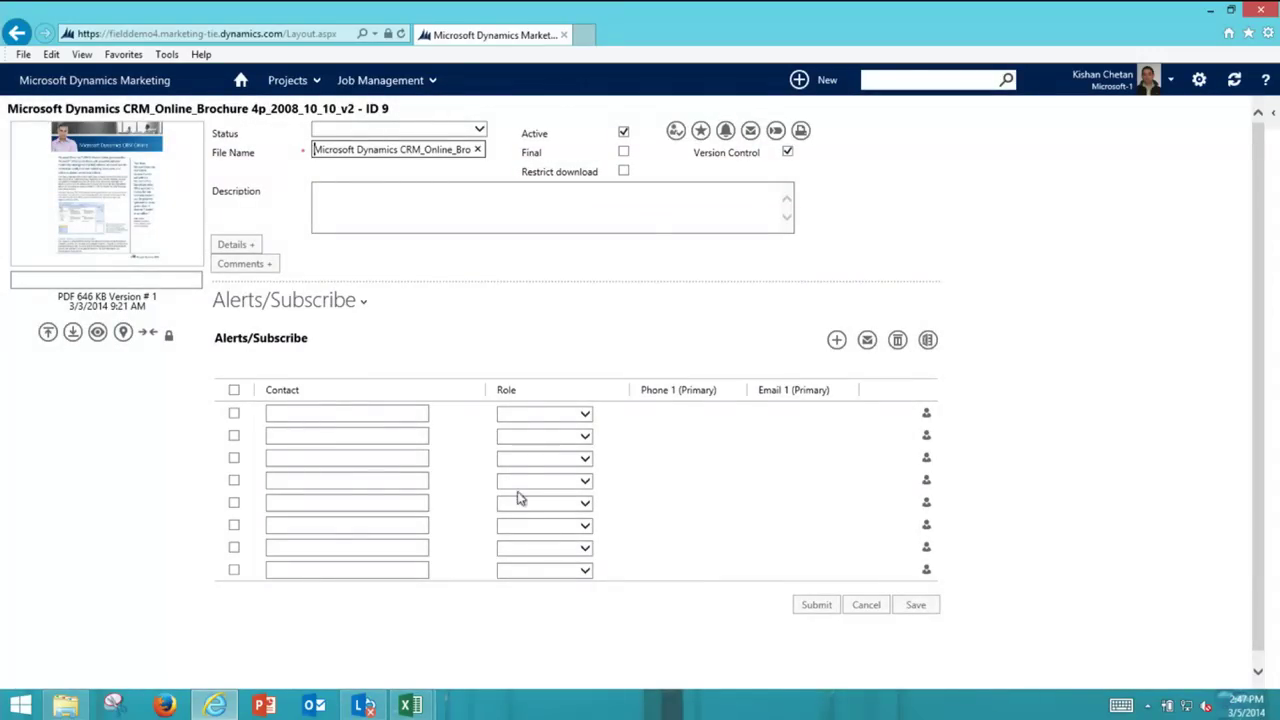
# Step: Start an approval request for the brochure to view its routing options, cancel it and return to the job
pyautogui.click(677, 134)
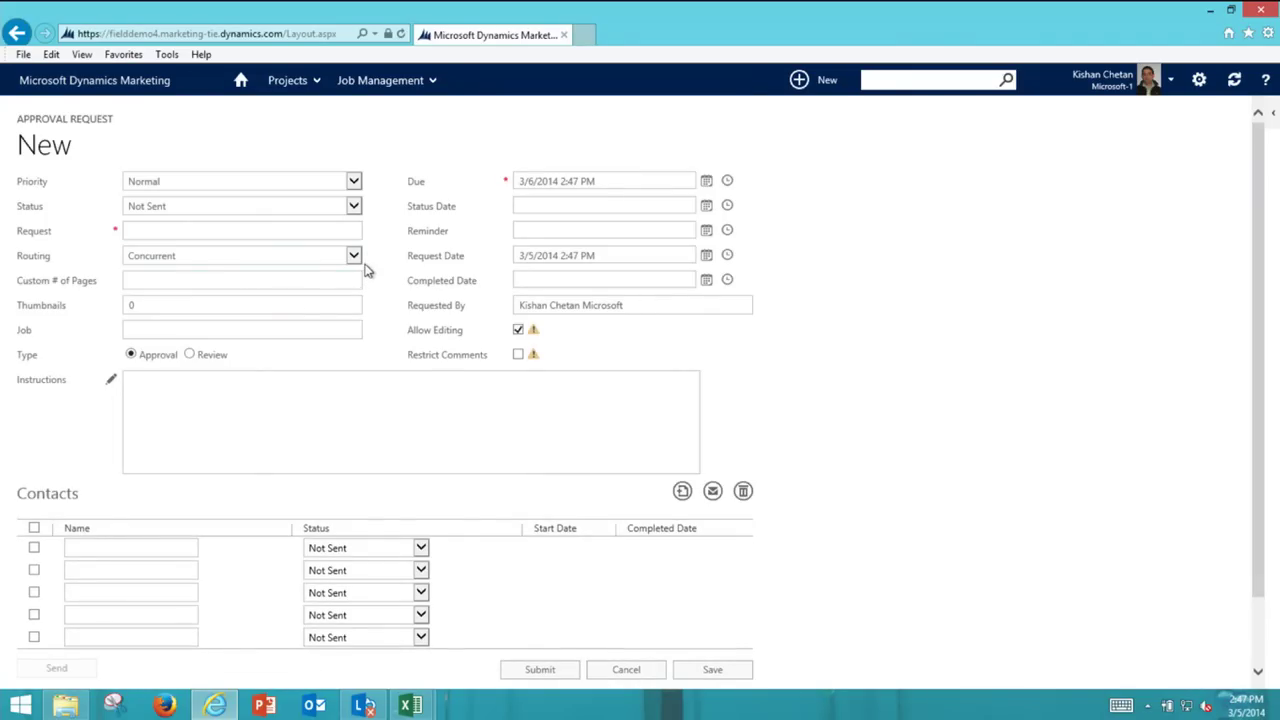
pyautogui.click(360, 256)
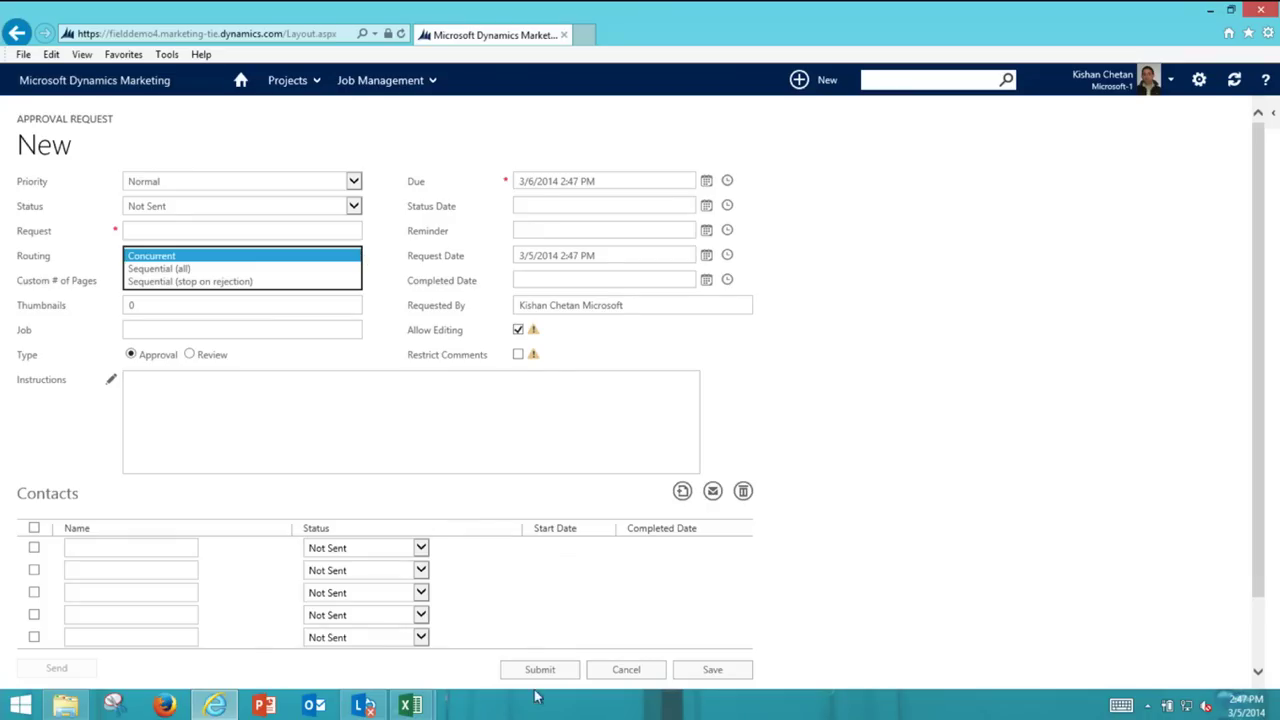
pyautogui.click(614, 677)
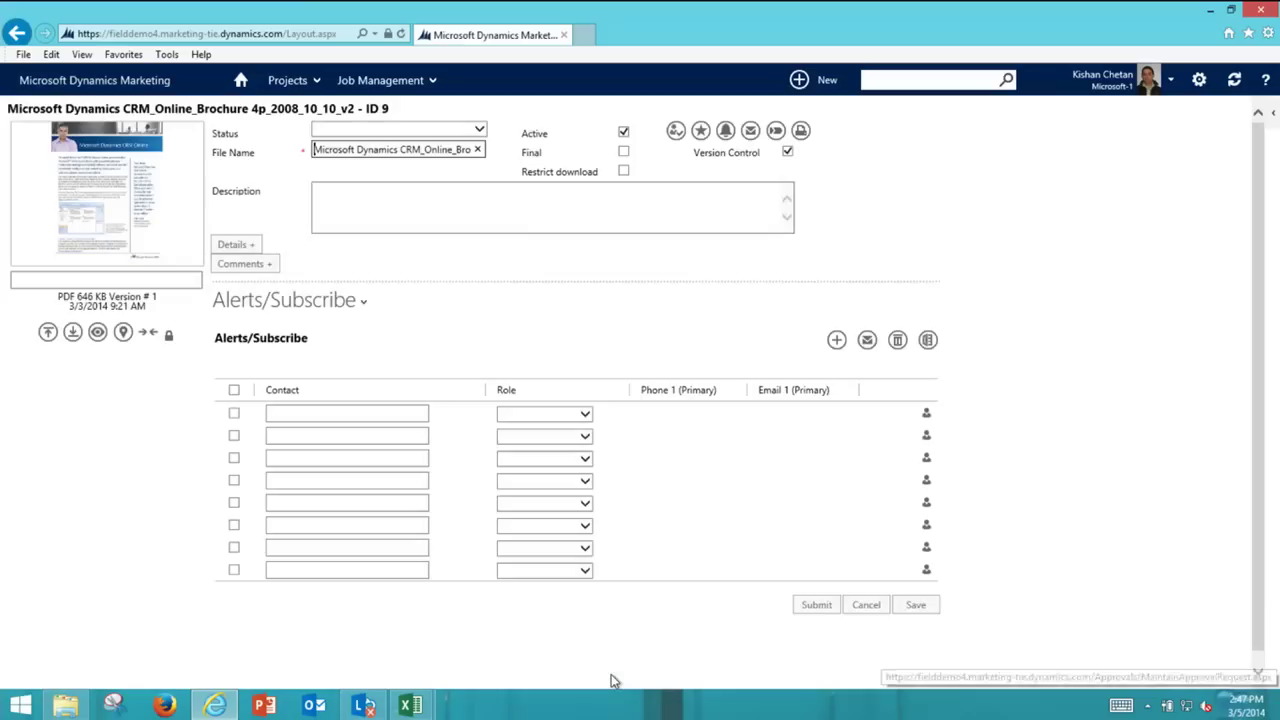
pyautogui.click(860, 610)
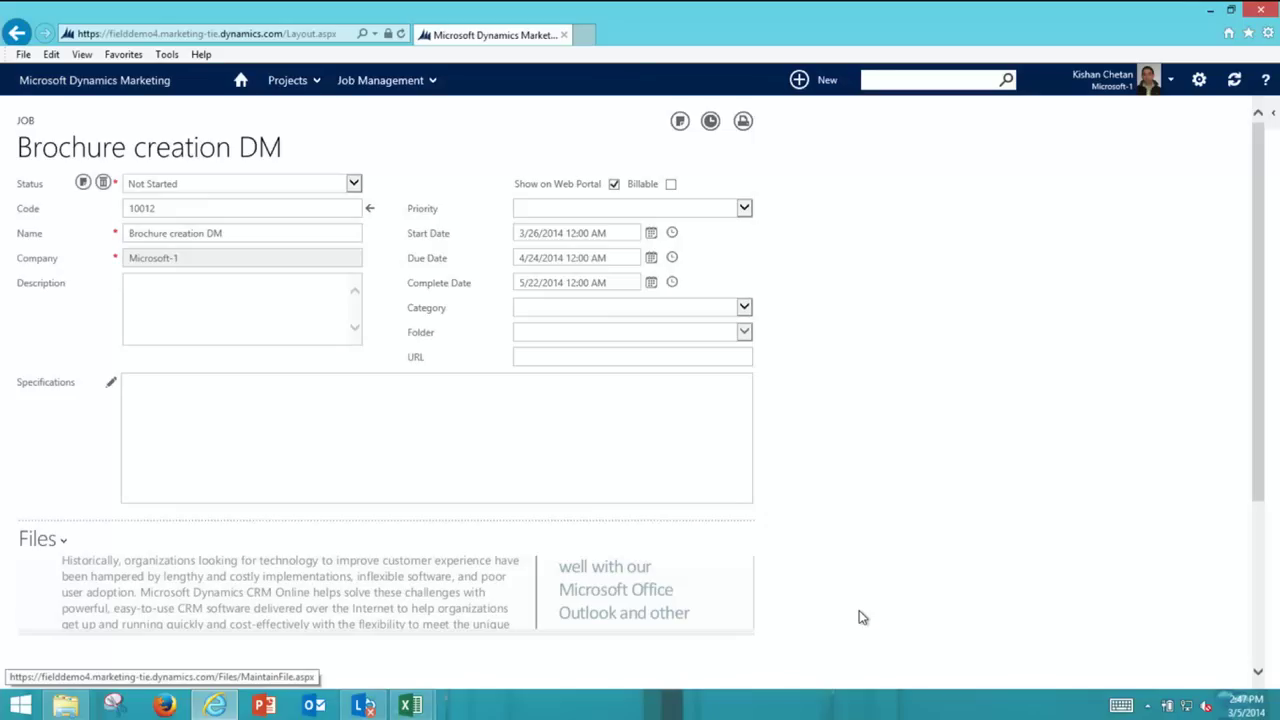
# Step: Open the *Convergence: Dynamics Excitement Campaign record from the marketing campaigns list
pyautogui.click(272, 84)
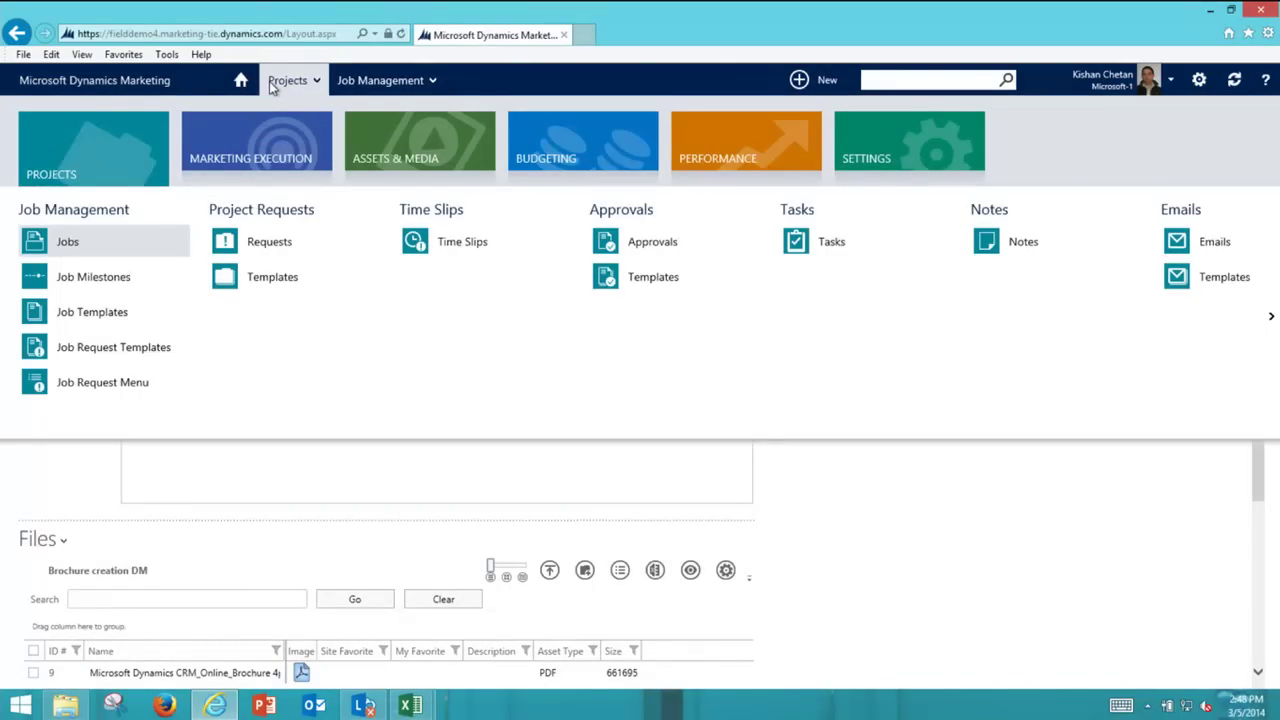
pyautogui.click(249, 135)
pyautogui.click(119, 249)
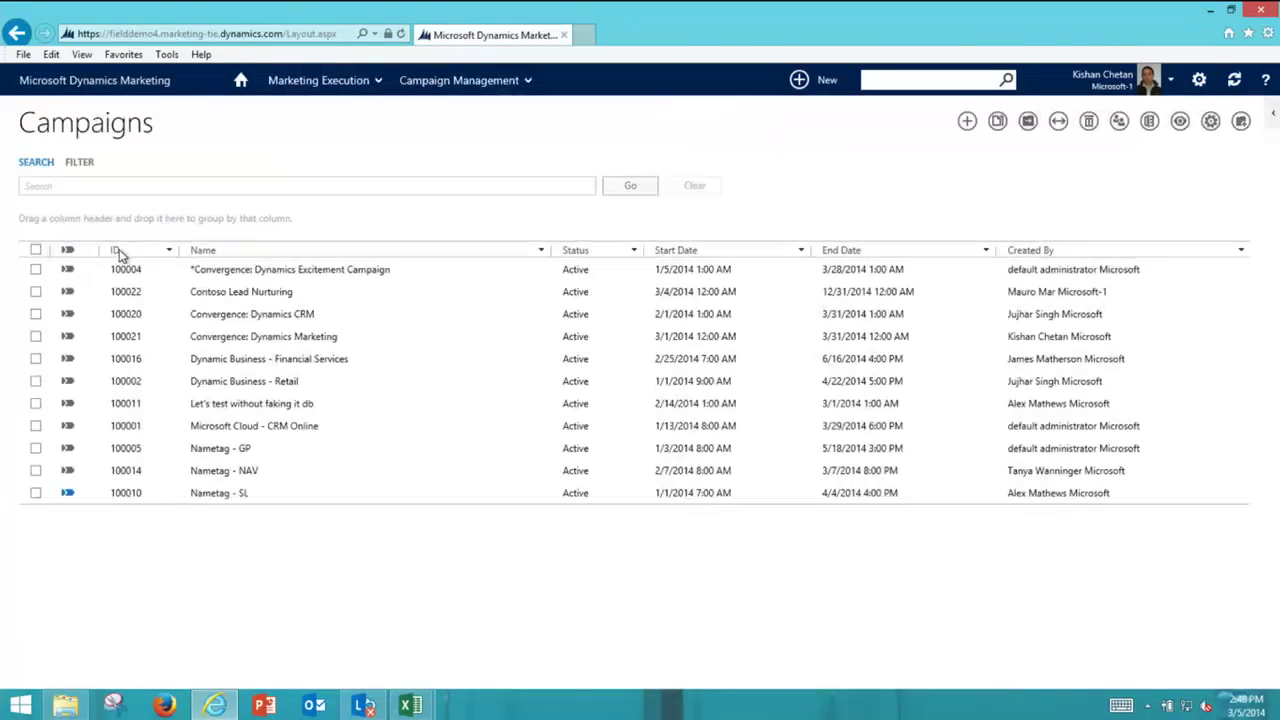
pyautogui.click(327, 278)
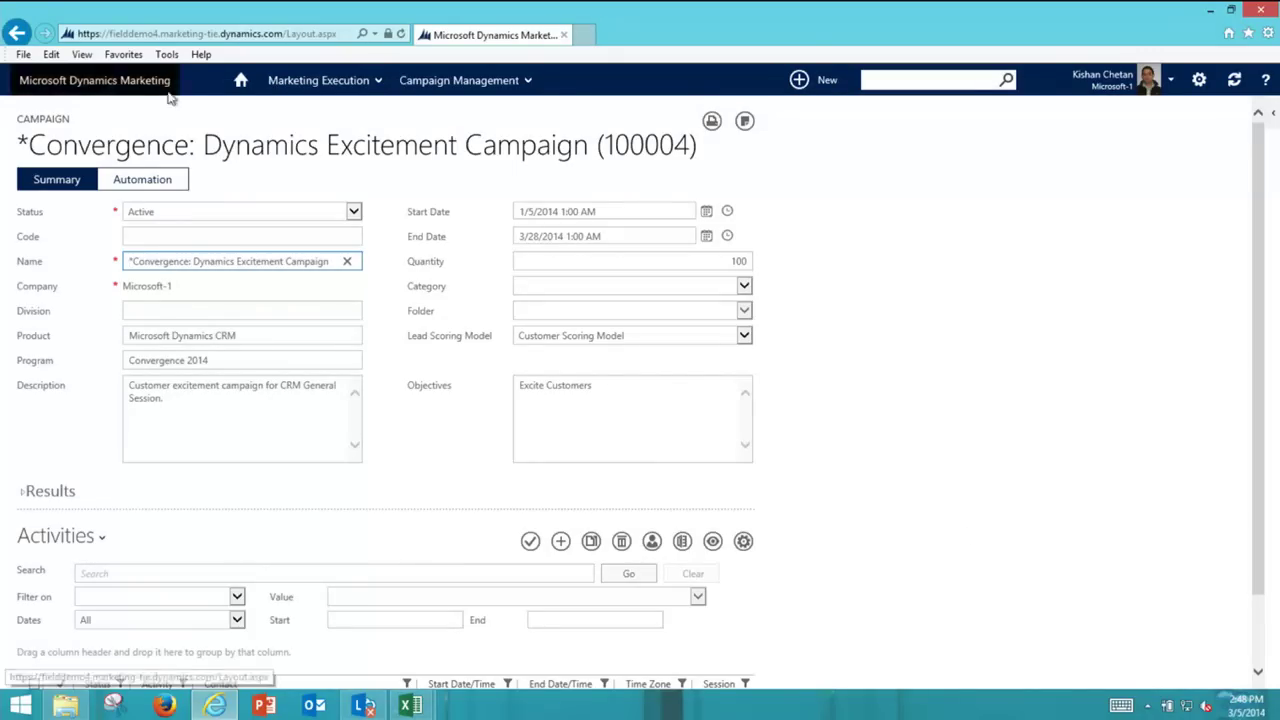
# Step: Examine the campaign's automation flow from the Convergence Customers list through the website visit and follow-up activities
pyautogui.click(130, 179)
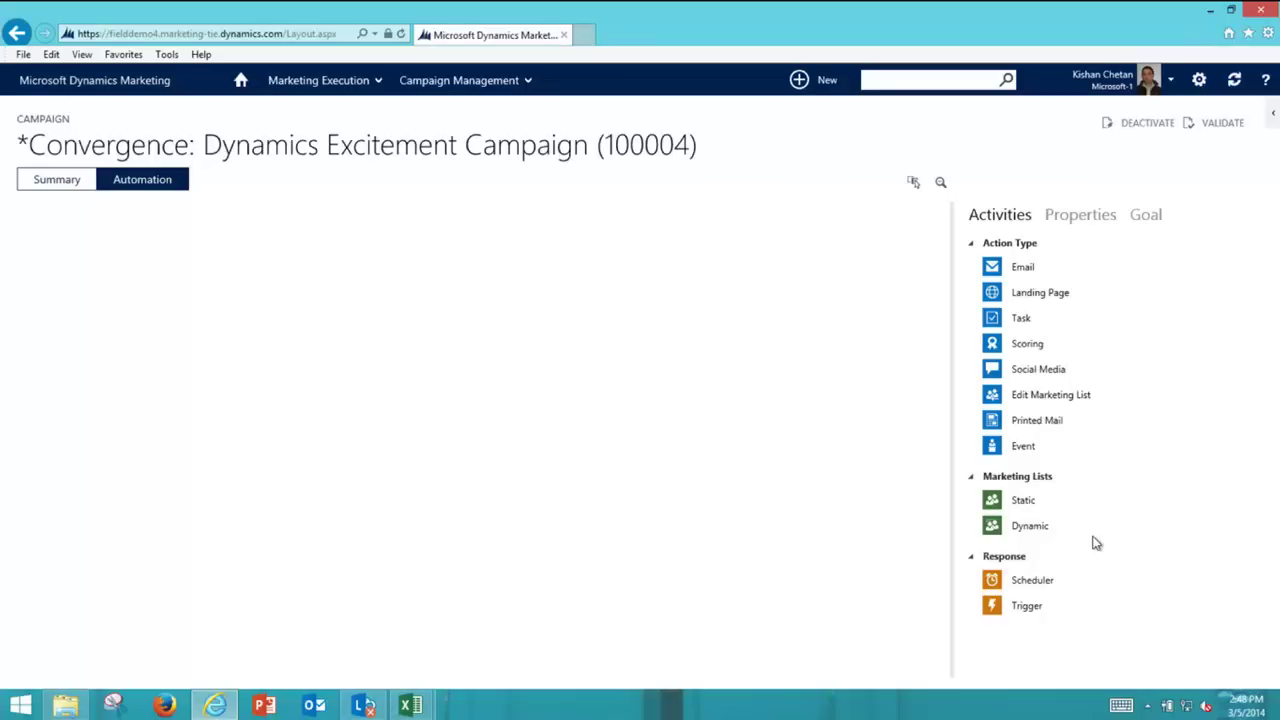
pyautogui.moveTo(483, 423); pyautogui.dragTo(417, 414)
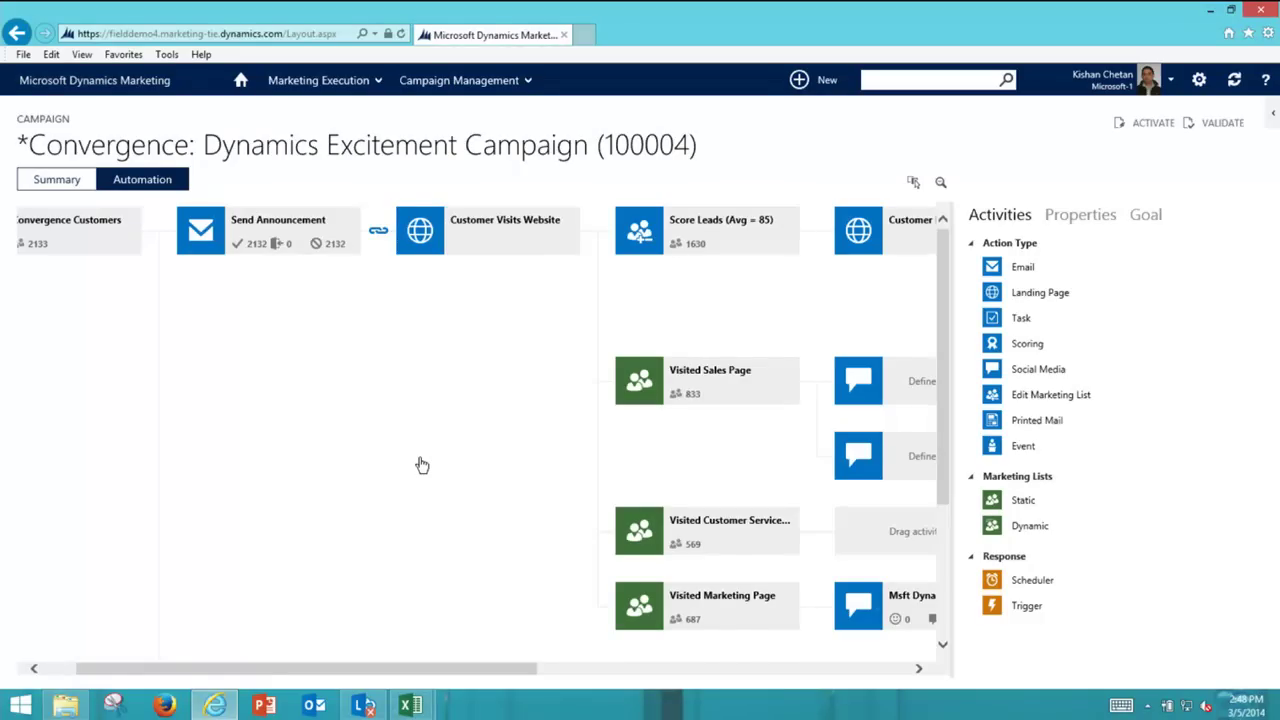
pyautogui.moveTo(437, 463); pyautogui.dragTo(374, 451)
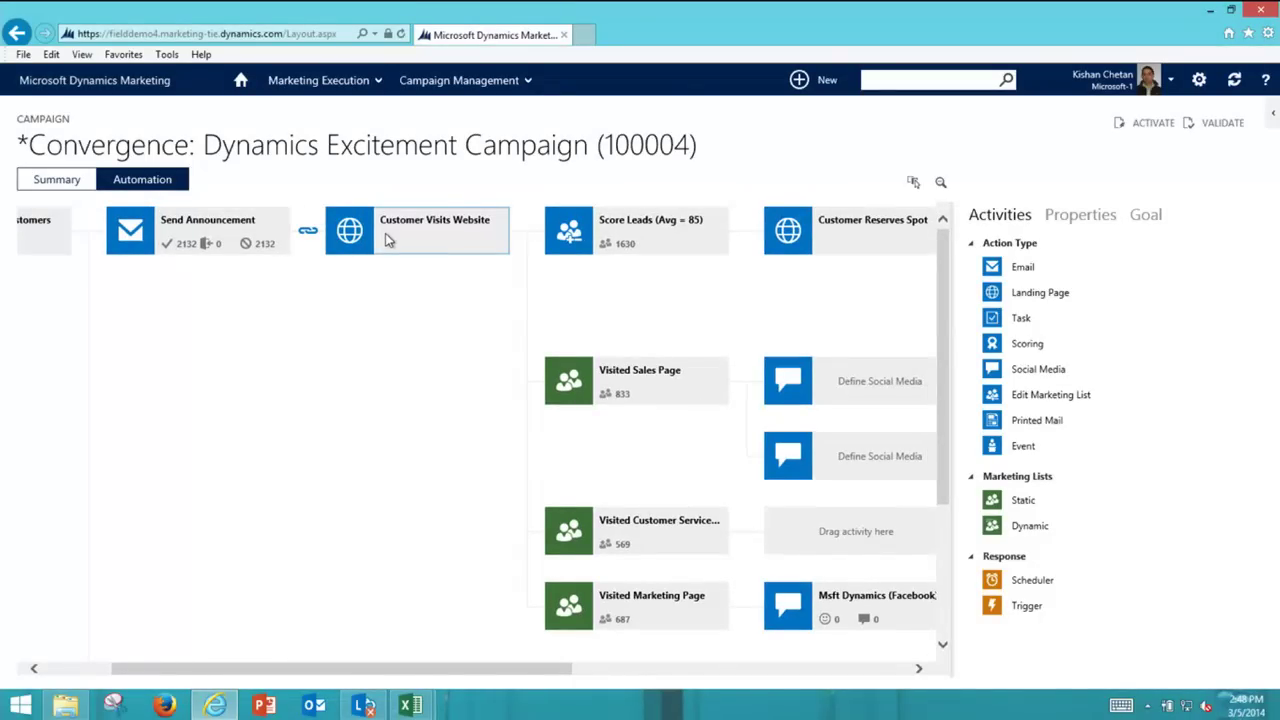
pyautogui.moveTo(325, 356); pyautogui.dragTo(546, 386)
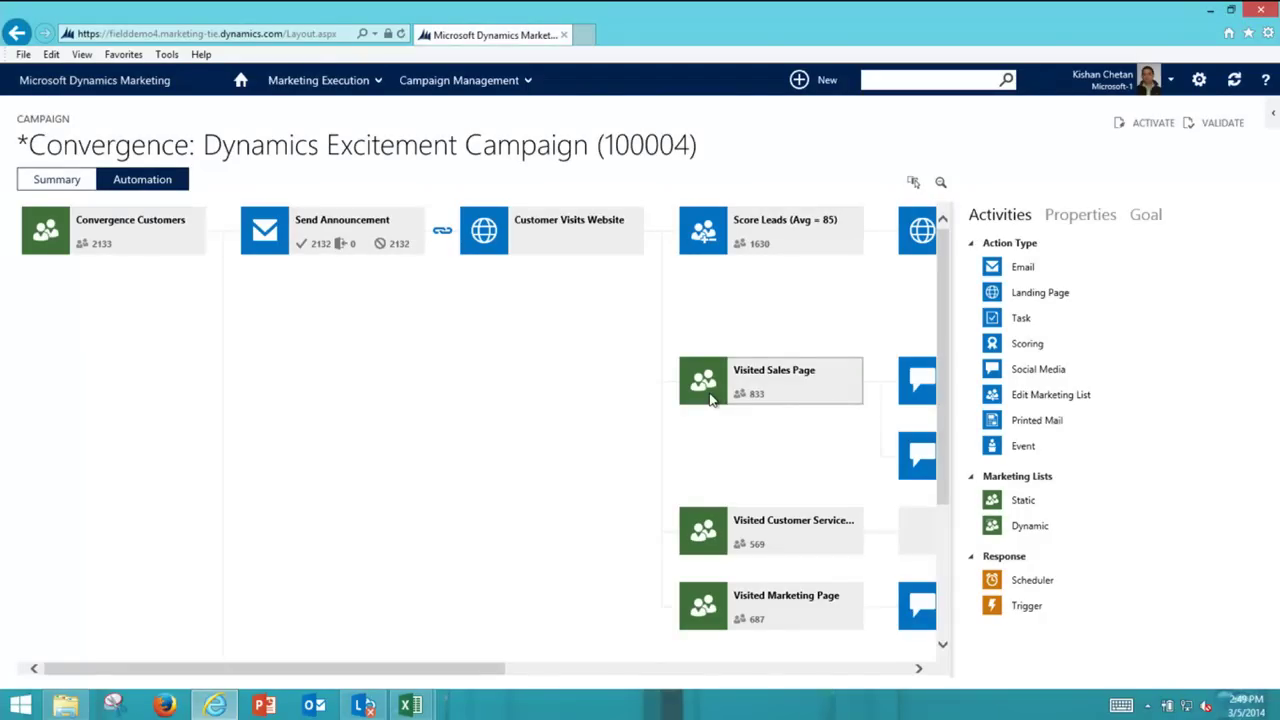
# Step: From the campaign's summary, display its related Leads and widen the list to include everyone's leads
pyautogui.click(70, 186)
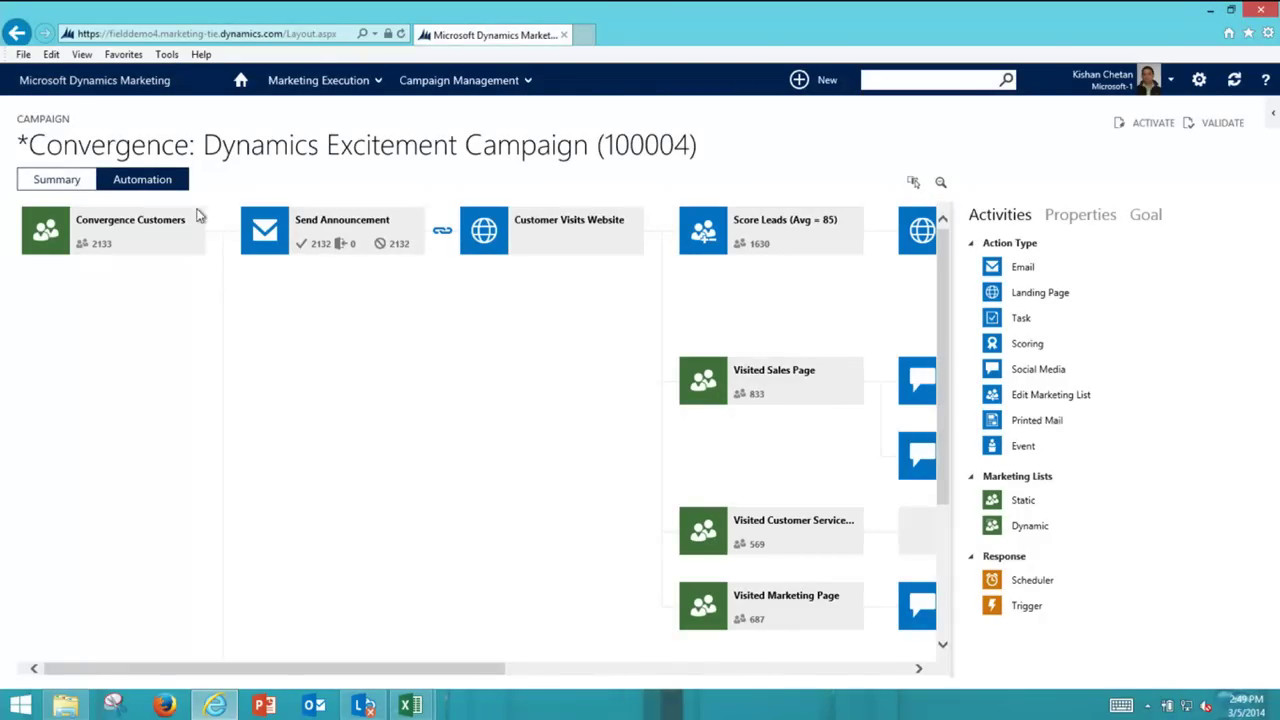
pyautogui.scroll(-2, 305, 366)
pyautogui.click(66, 454)
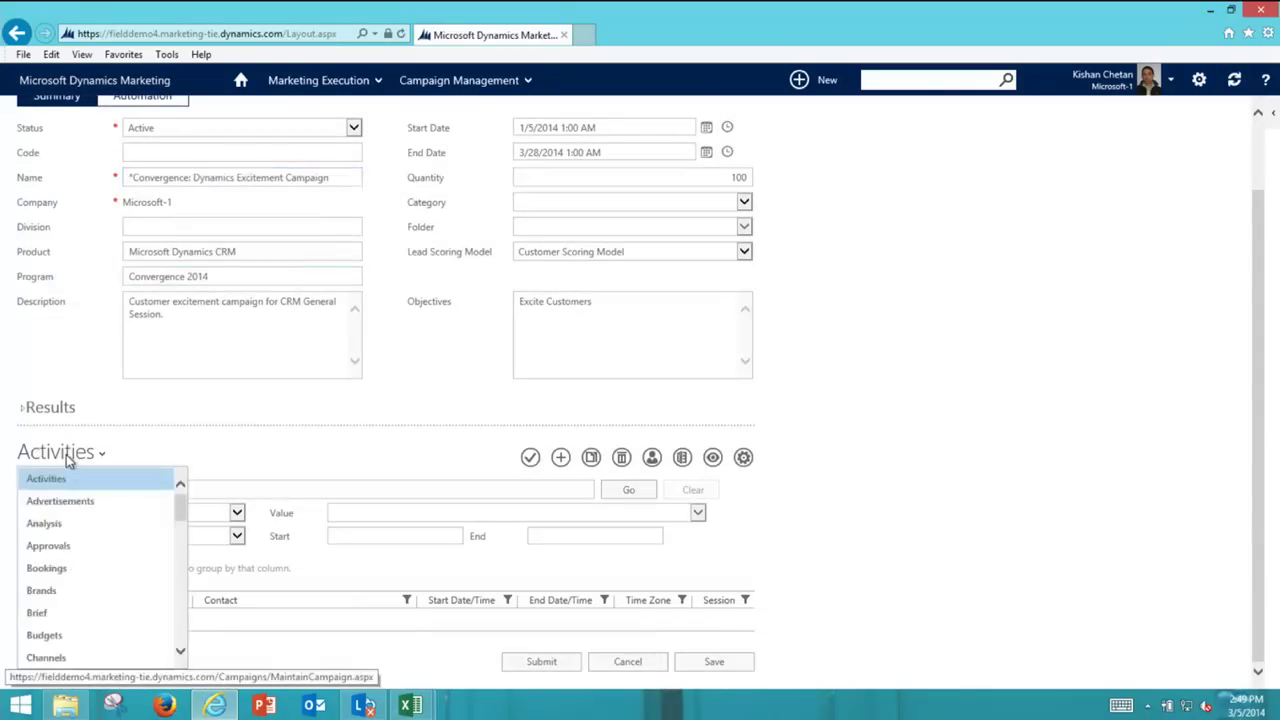
pyautogui.press('l')
pyautogui.press('e')
pyautogui.press('Return')
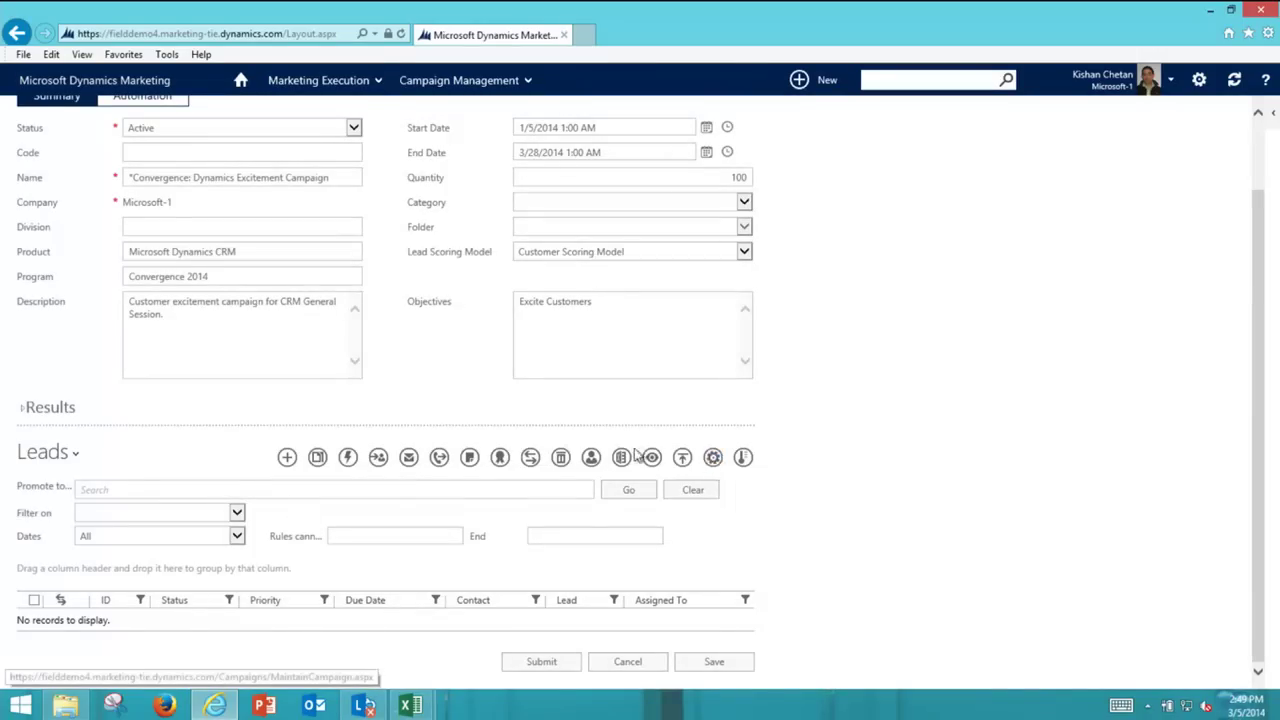
pyautogui.click(591, 459)
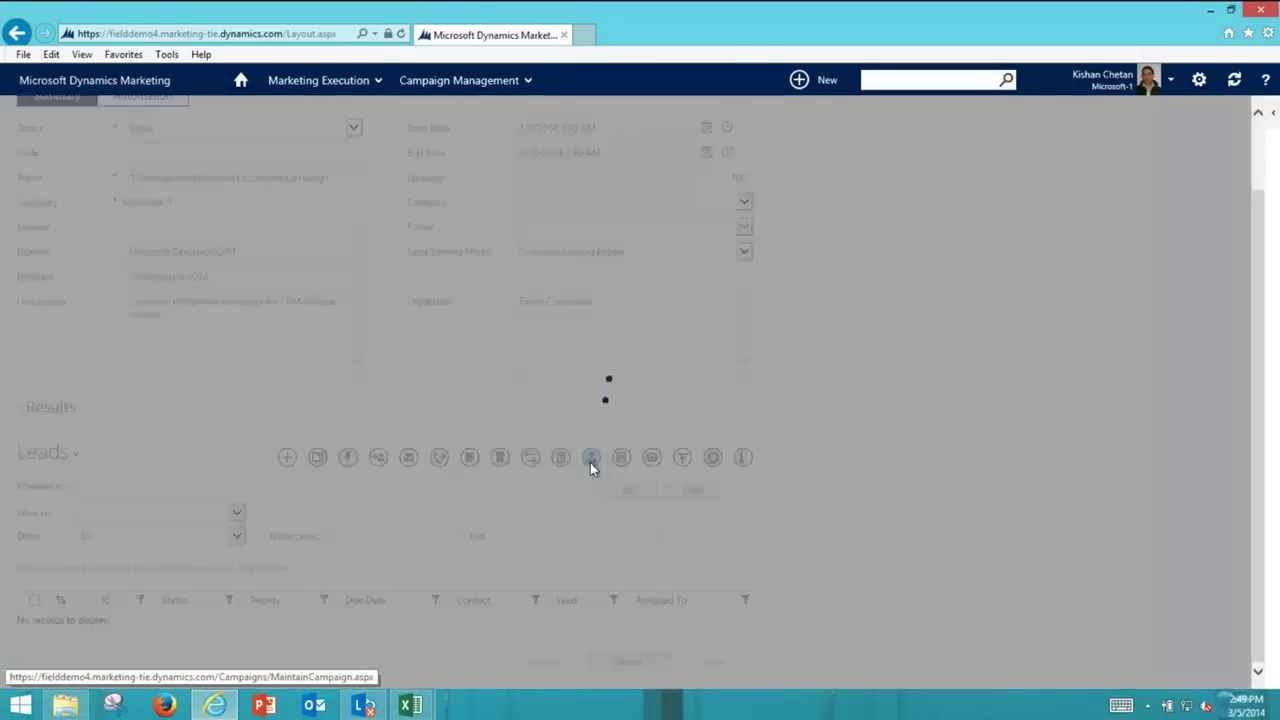
pyautogui.scroll(-3, 585, 480)
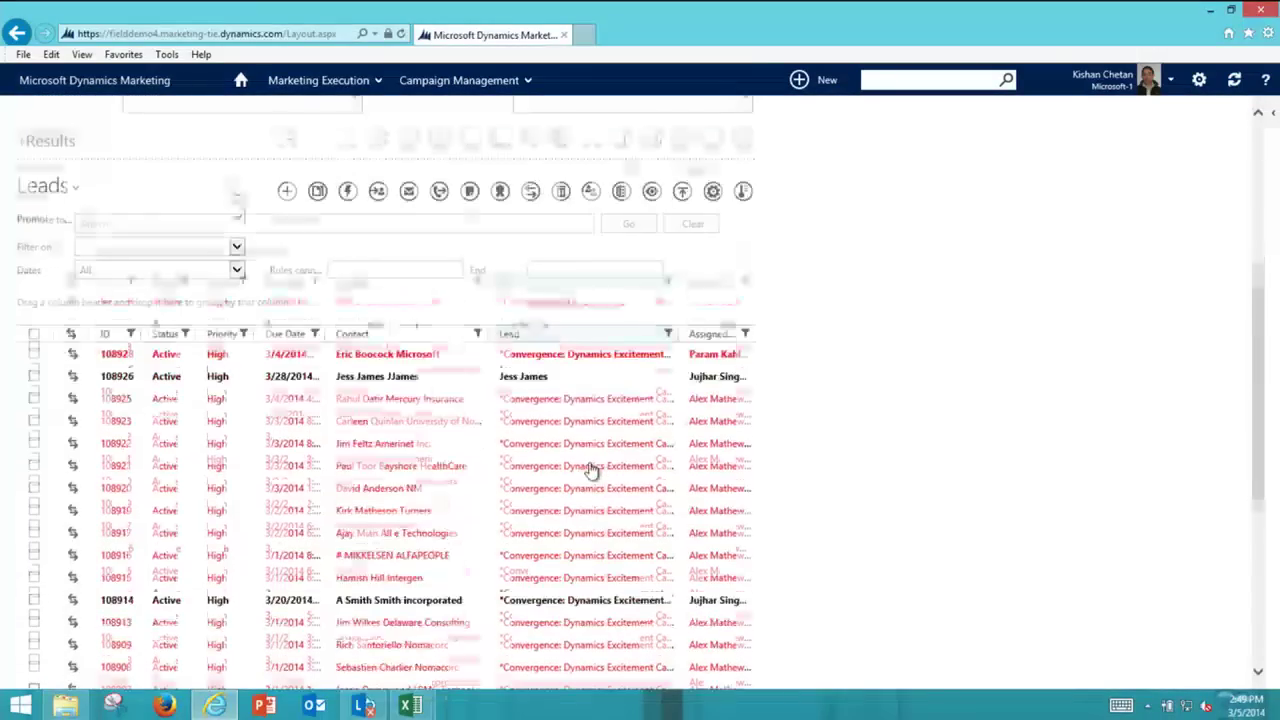
# Step: Open the Smith incorporated lead from the campaign's leads and recalculate its score
pyautogui.click(557, 513)
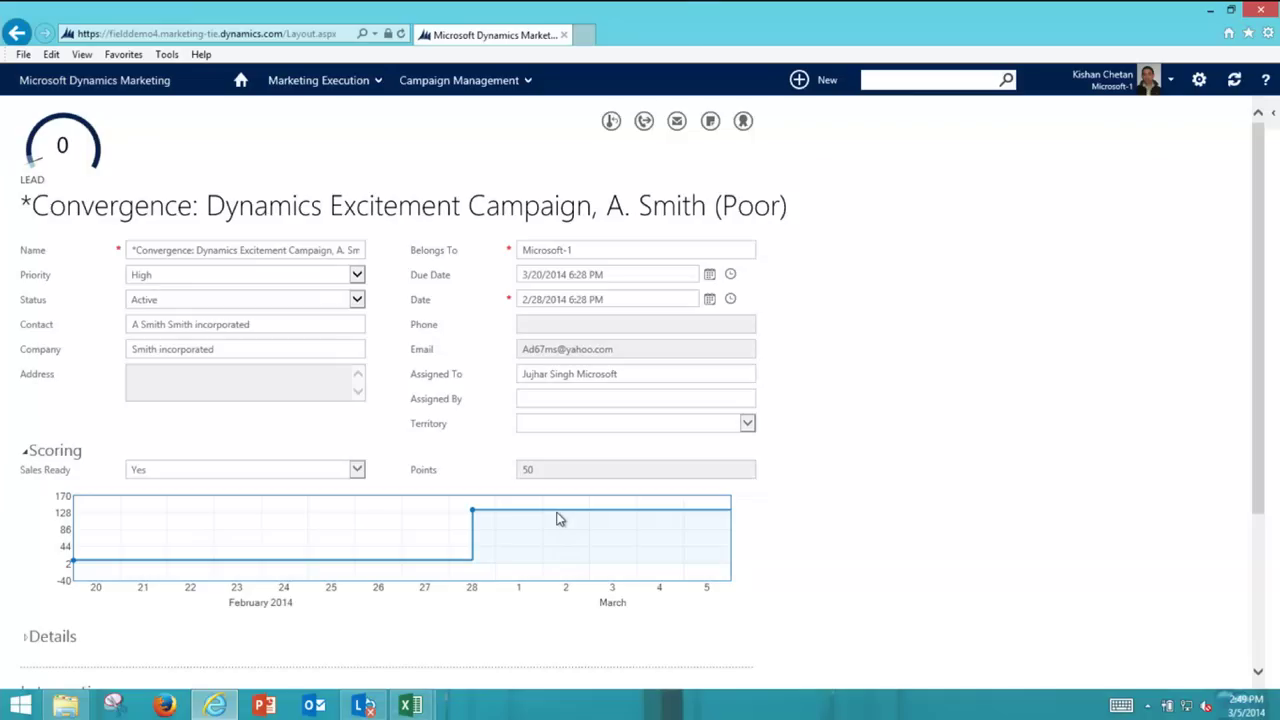
pyautogui.click(611, 121)
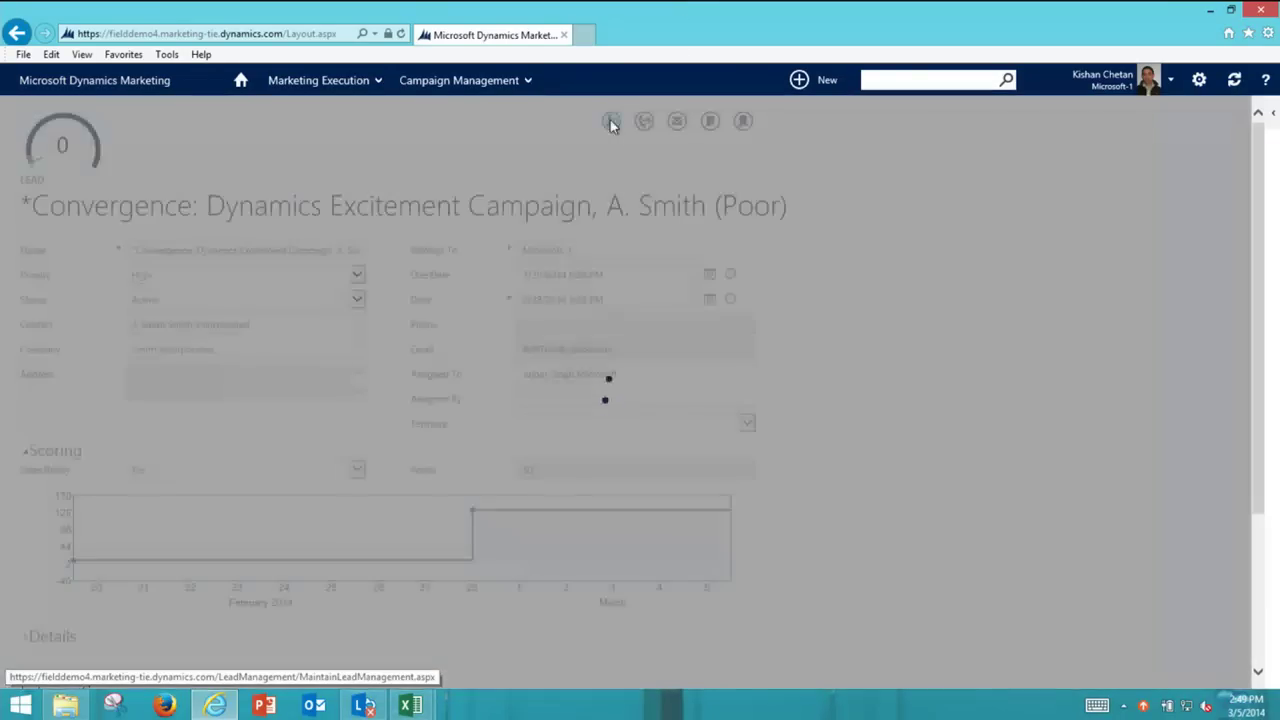
pyautogui.click(658, 413)
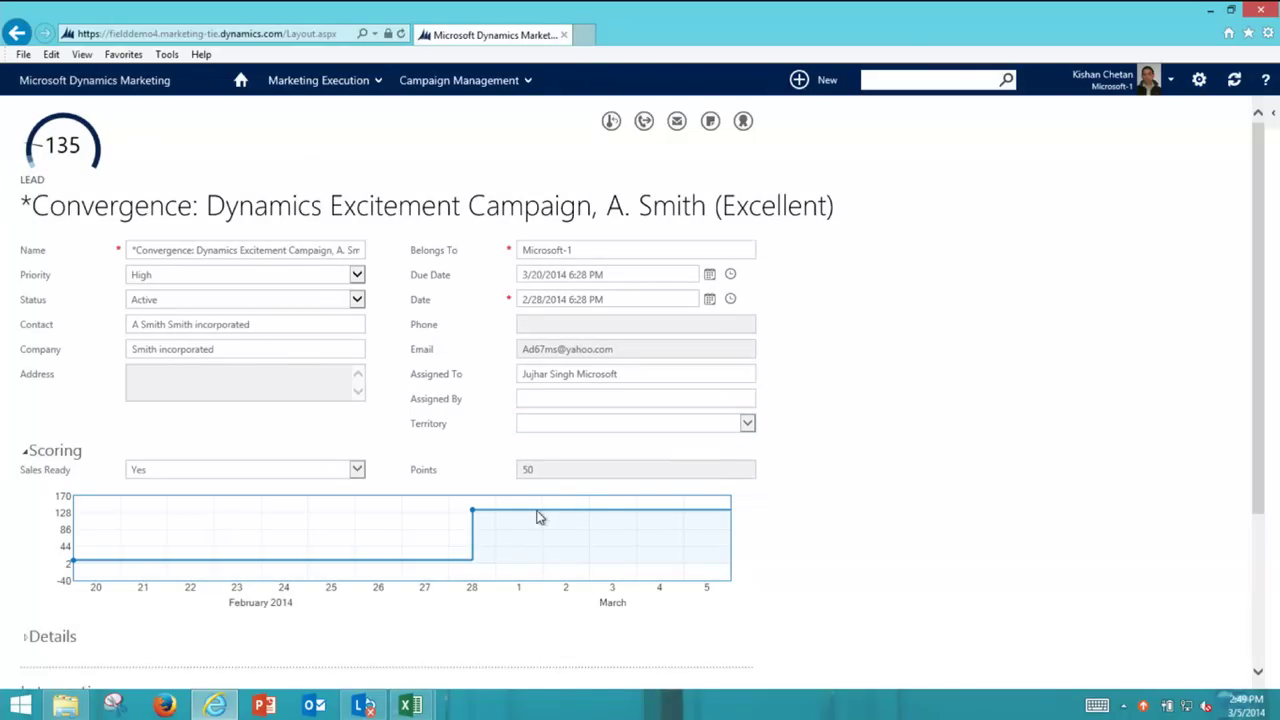
# Step: View the lead's detailed scoring history with the rules behind its points, and return to the lead
pyautogui.click(474, 560)
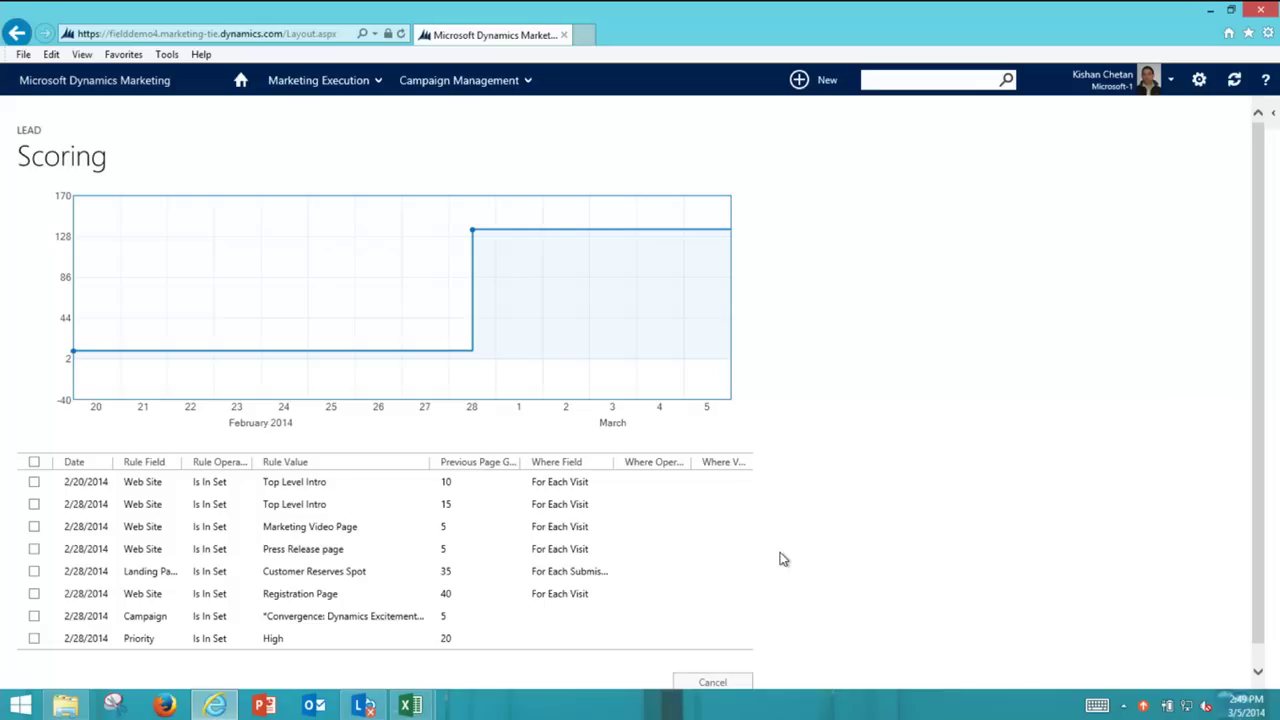
pyautogui.scroll(-1, 783, 559)
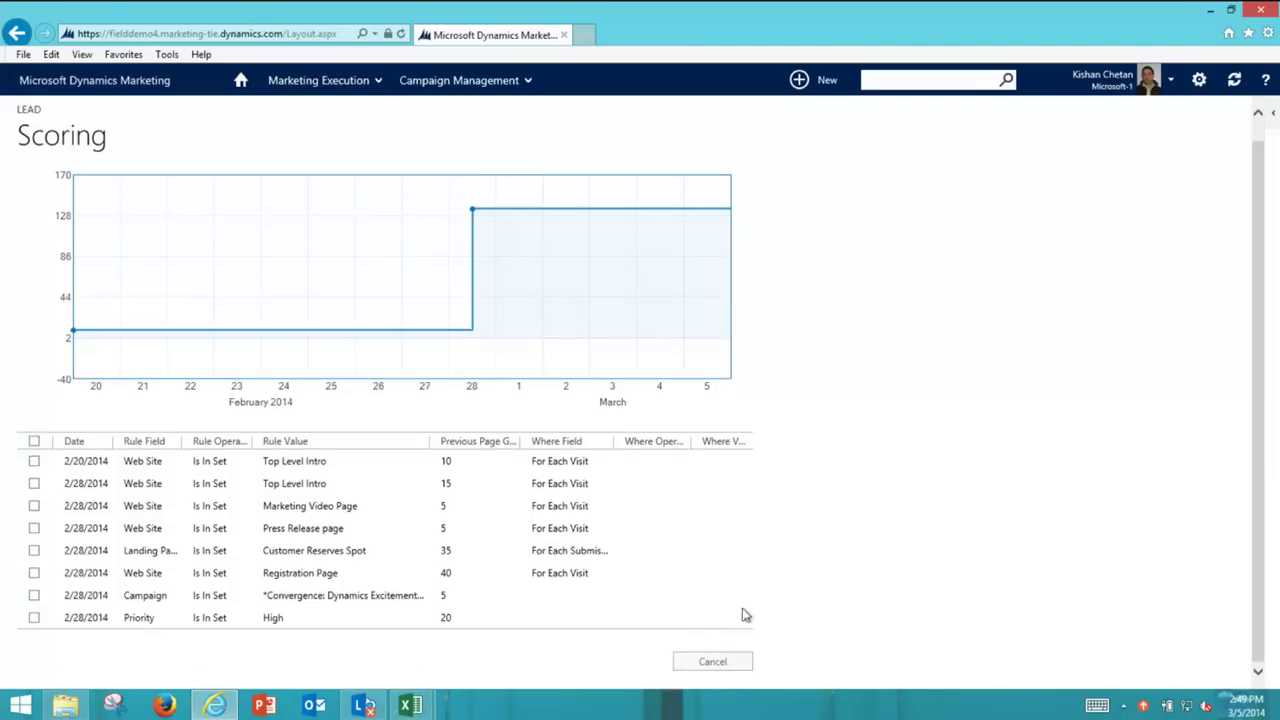
pyautogui.click(712, 662)
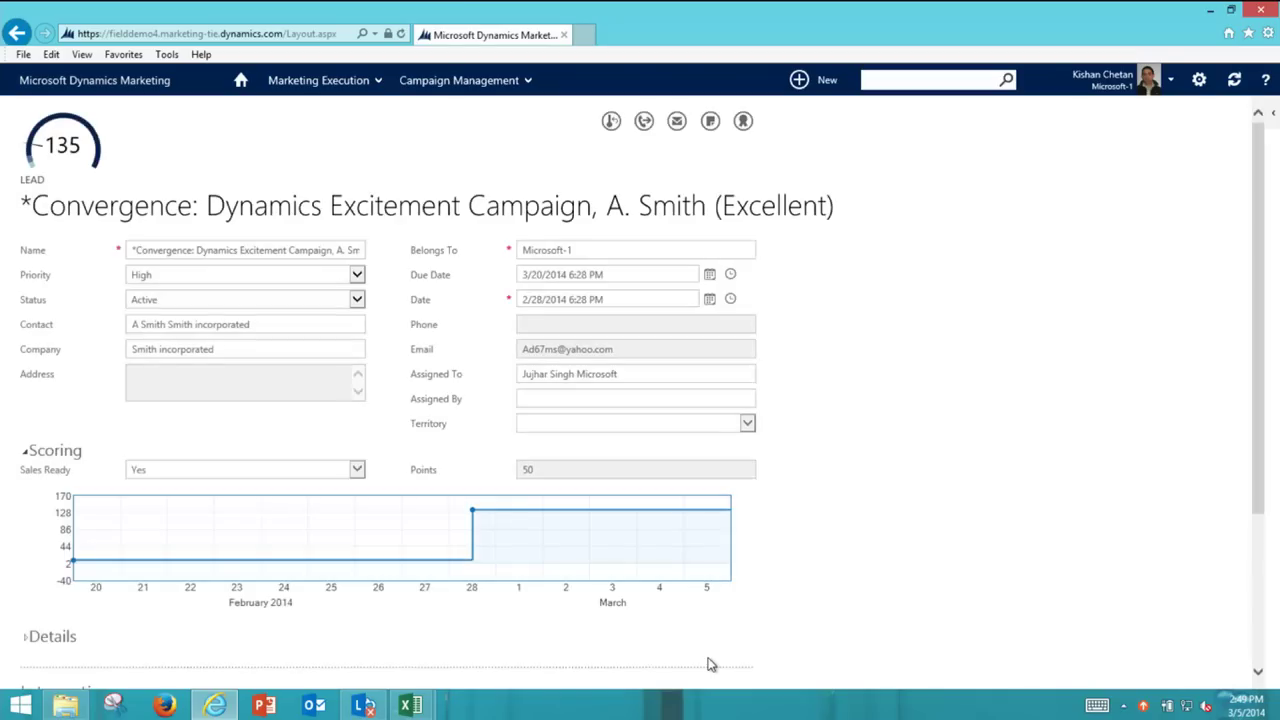
# Step: Open the Customer Scoring Model and review its list of scoring rules
pyautogui.scroll(-2, 657, 571)
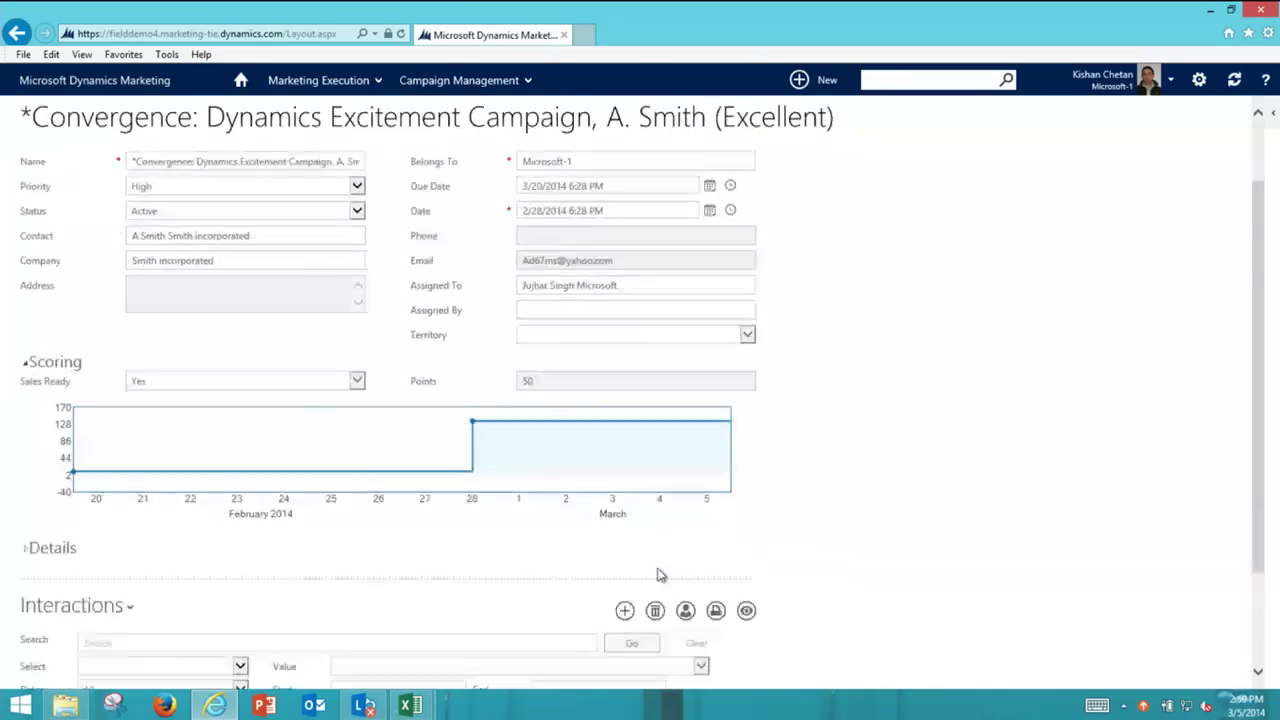
pyautogui.click(362, 660)
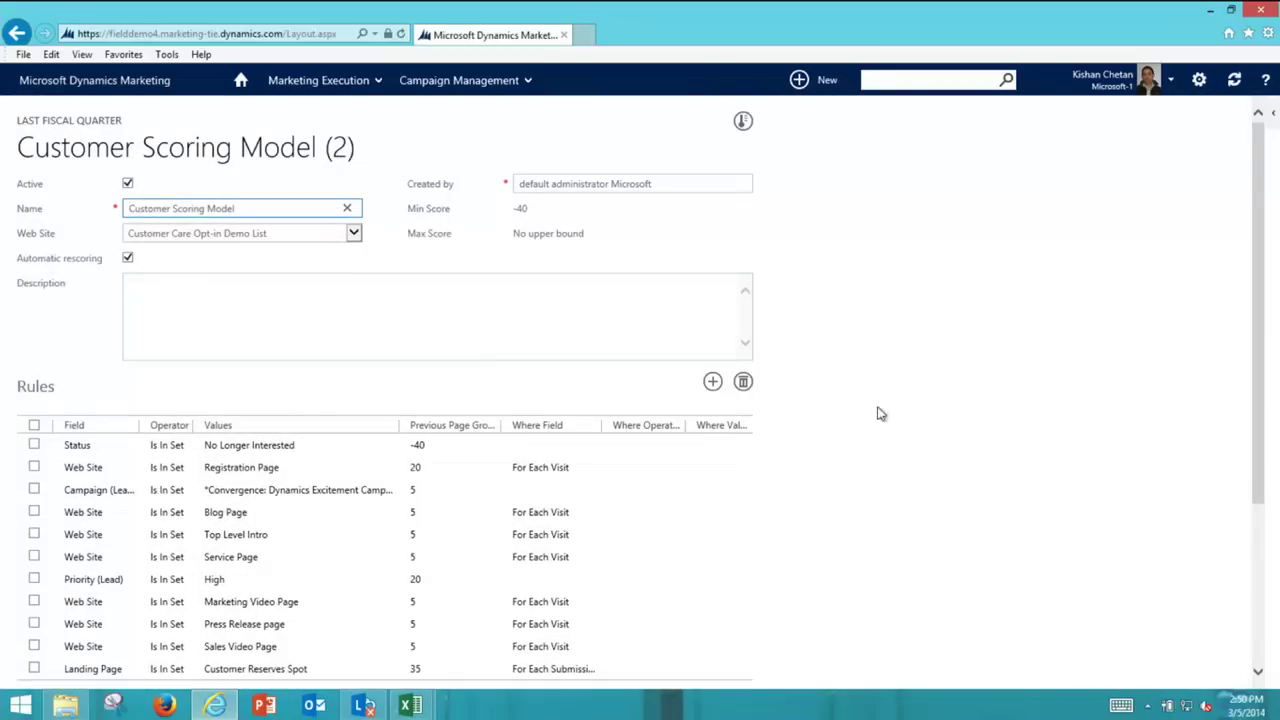
pyautogui.scroll(-1, 878, 413)
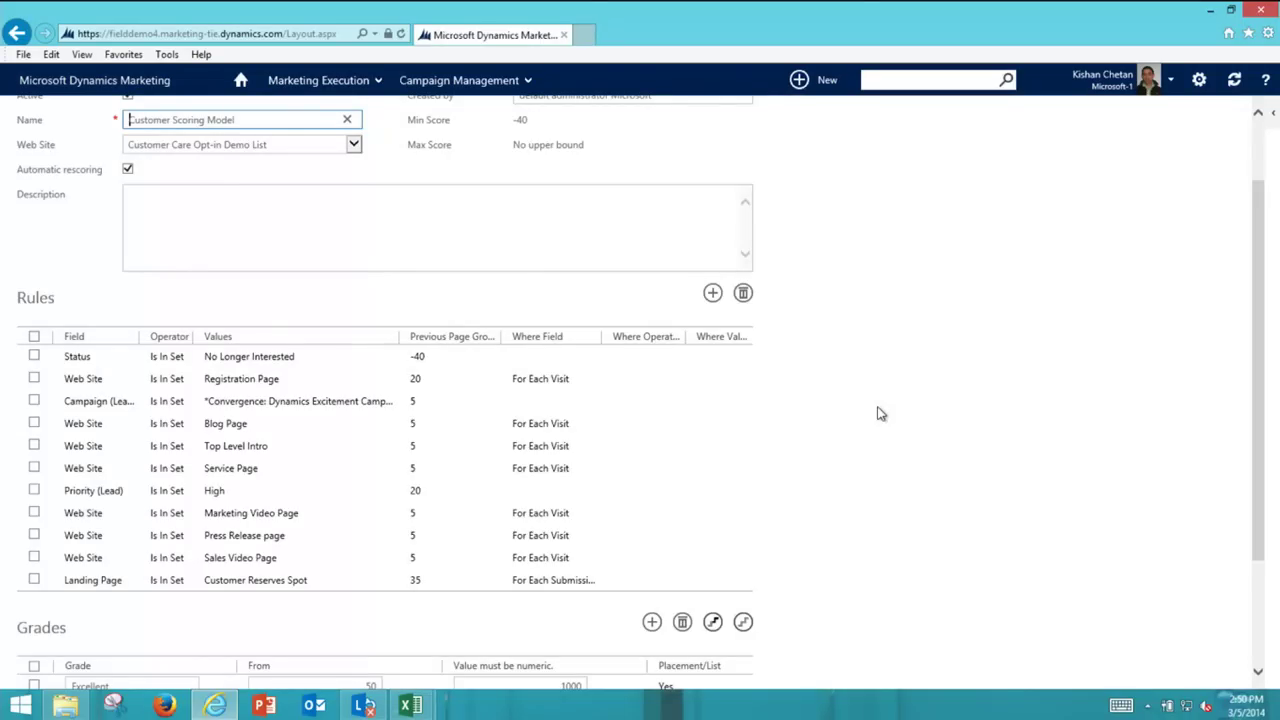
# Step: Inspect and submit the Customer Reserves Spot and Marketing Video Page rules, review the grades and submit the scoring model
pyautogui.click(254, 580)
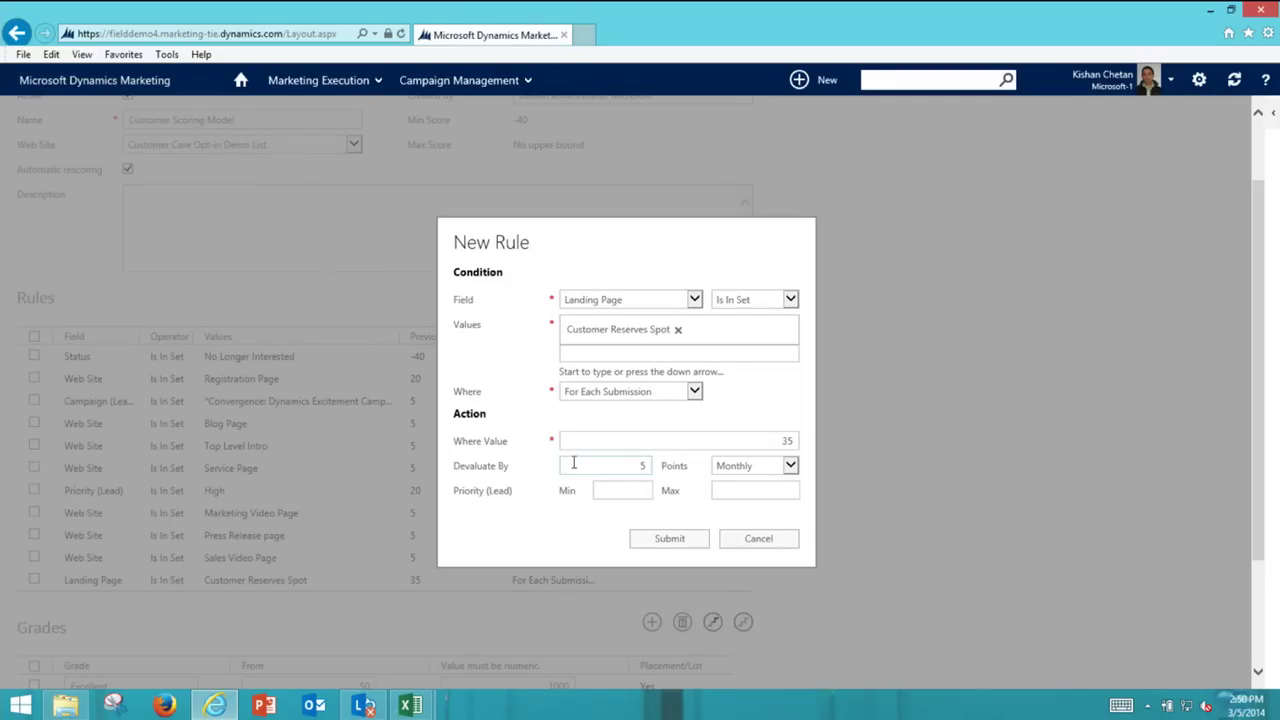
pyautogui.click(657, 542)
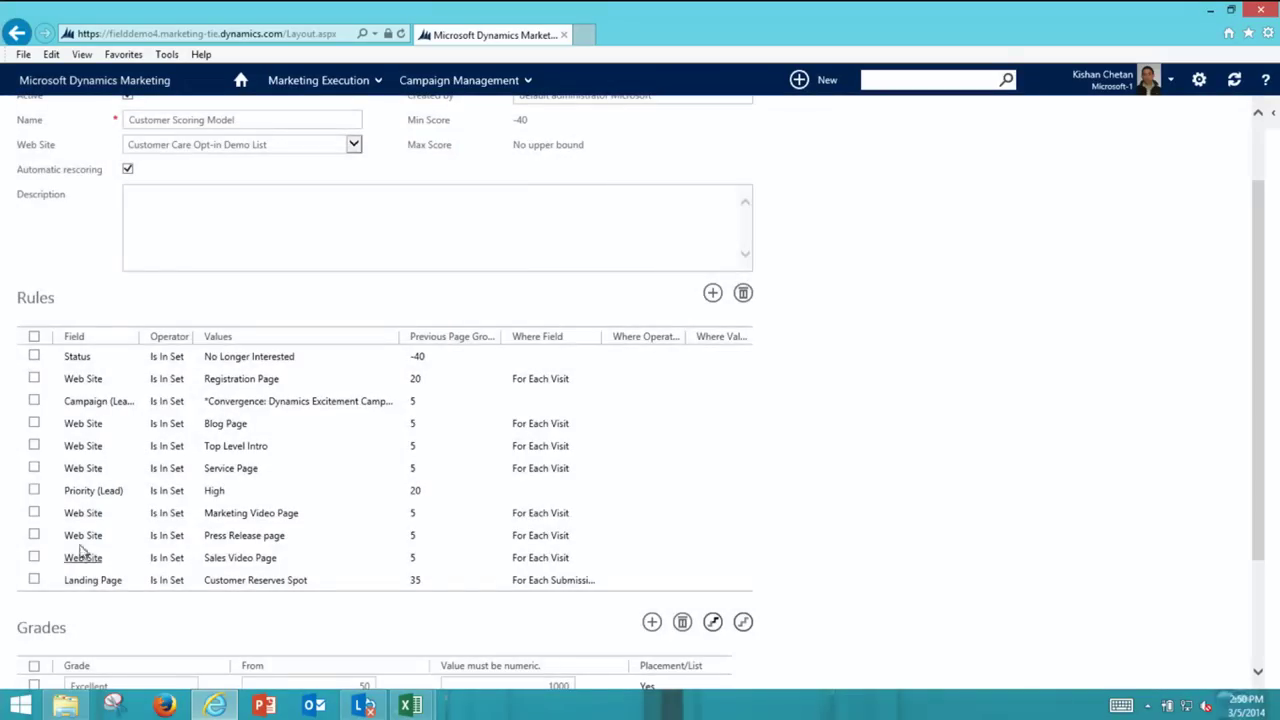
pyautogui.doubleClick(85, 514)
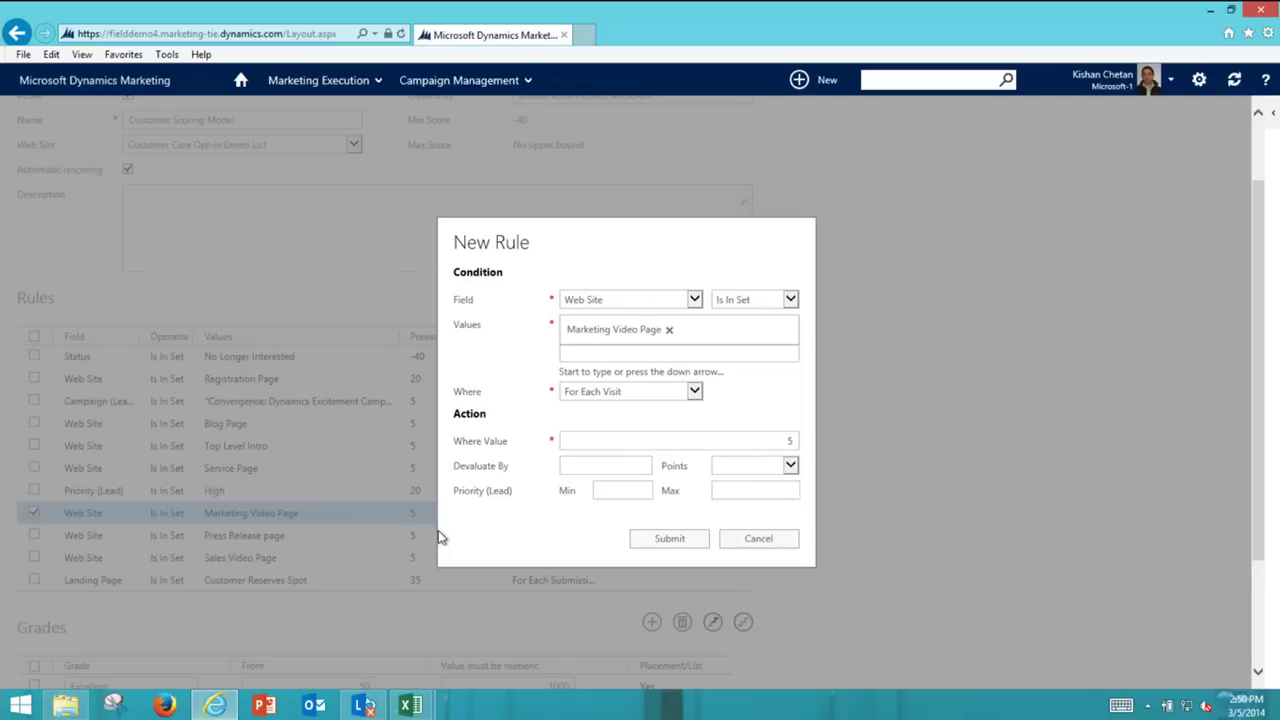
pyautogui.click(686, 544)
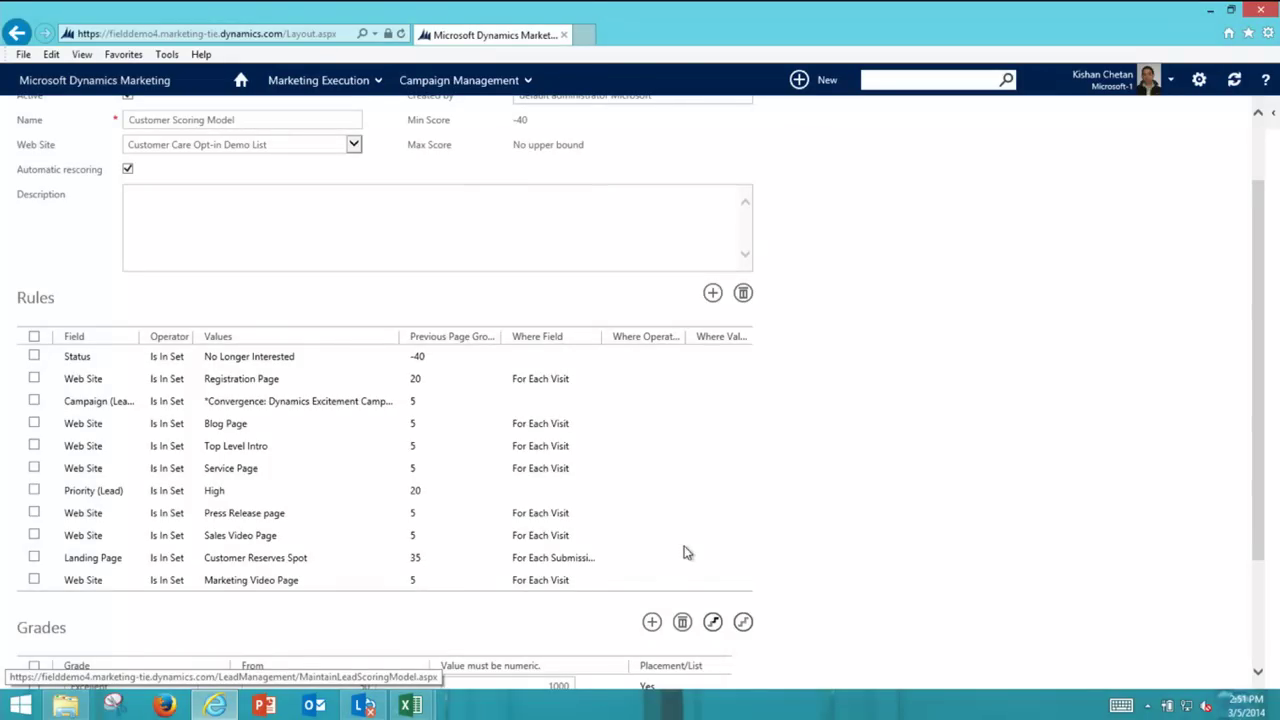
pyautogui.scroll(-3, 686, 552)
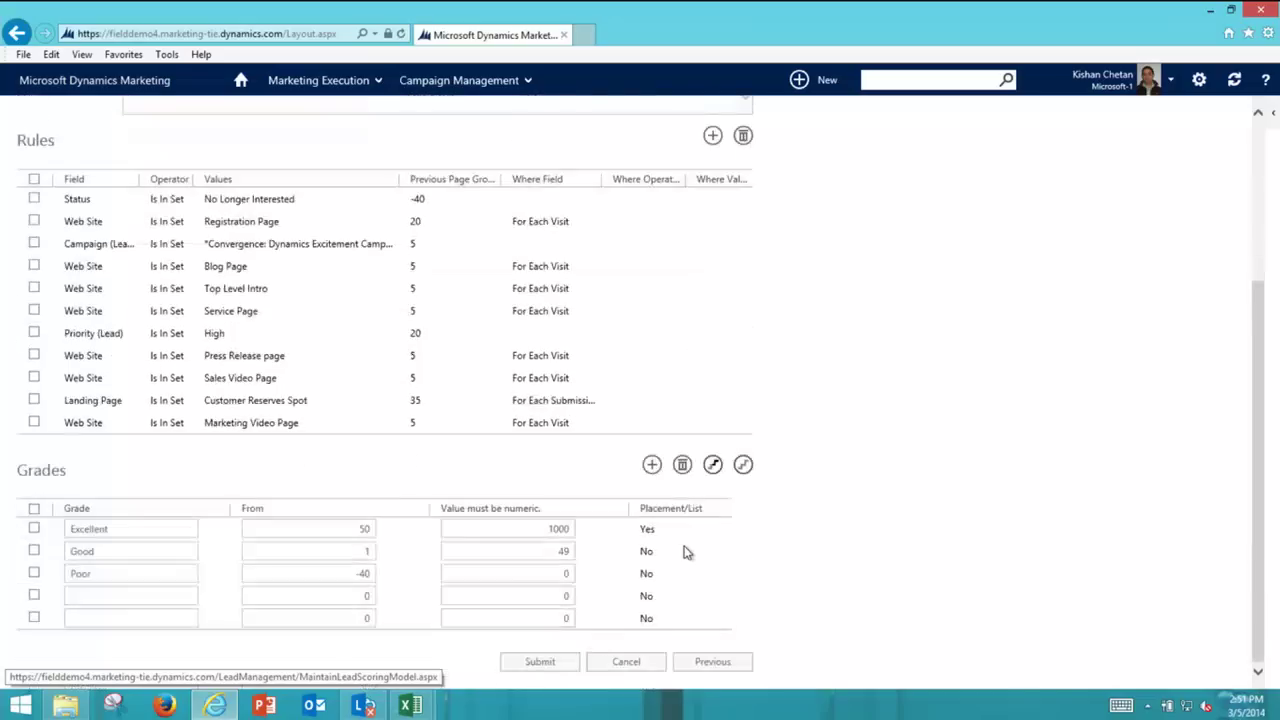
pyautogui.click(540, 662)
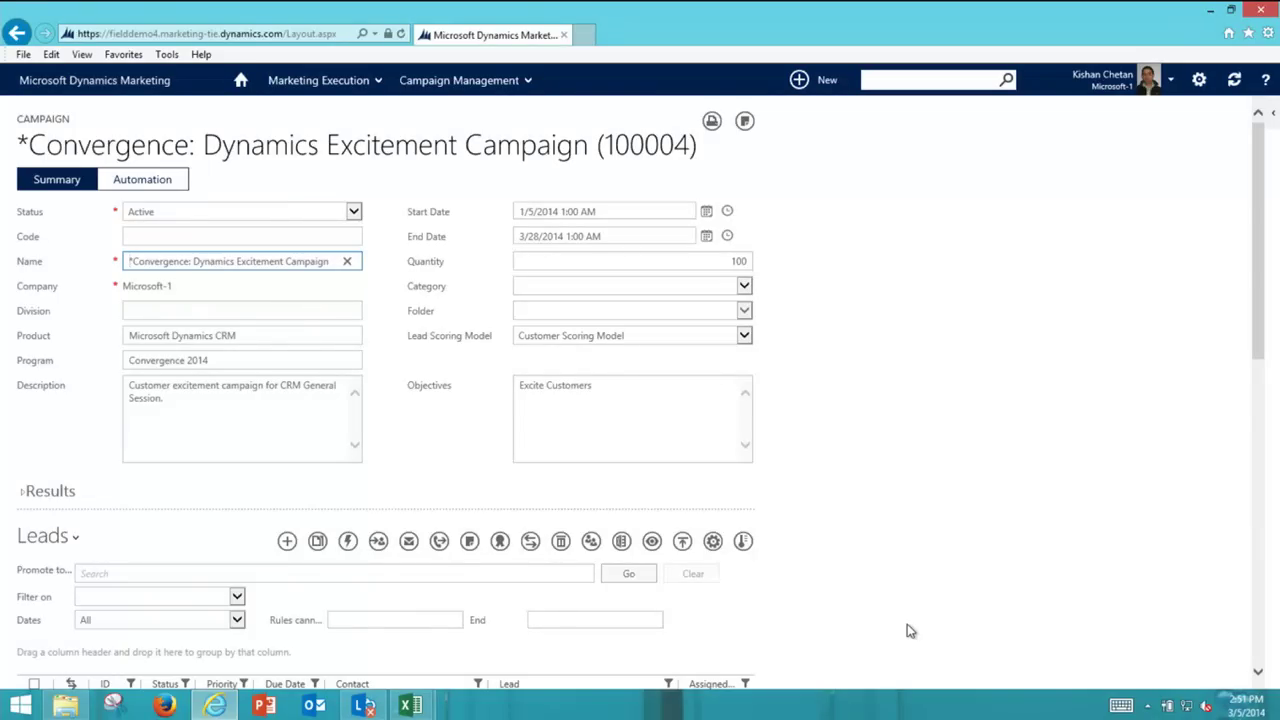
# Step: Open the site's Integration Options, submitting the campaign record to leave it
pyautogui.press('End')
pyautogui.click(296, 96)
pyautogui.moveTo(935, 125)
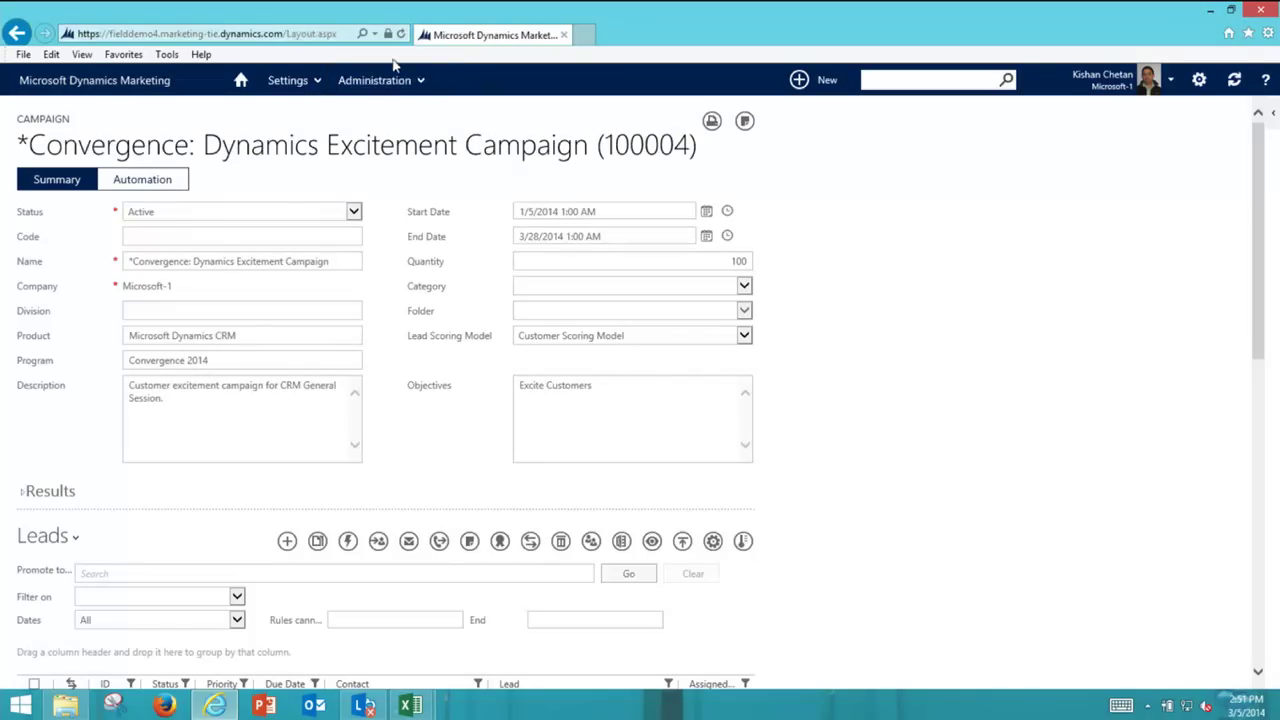
pyautogui.moveTo(379, 80)
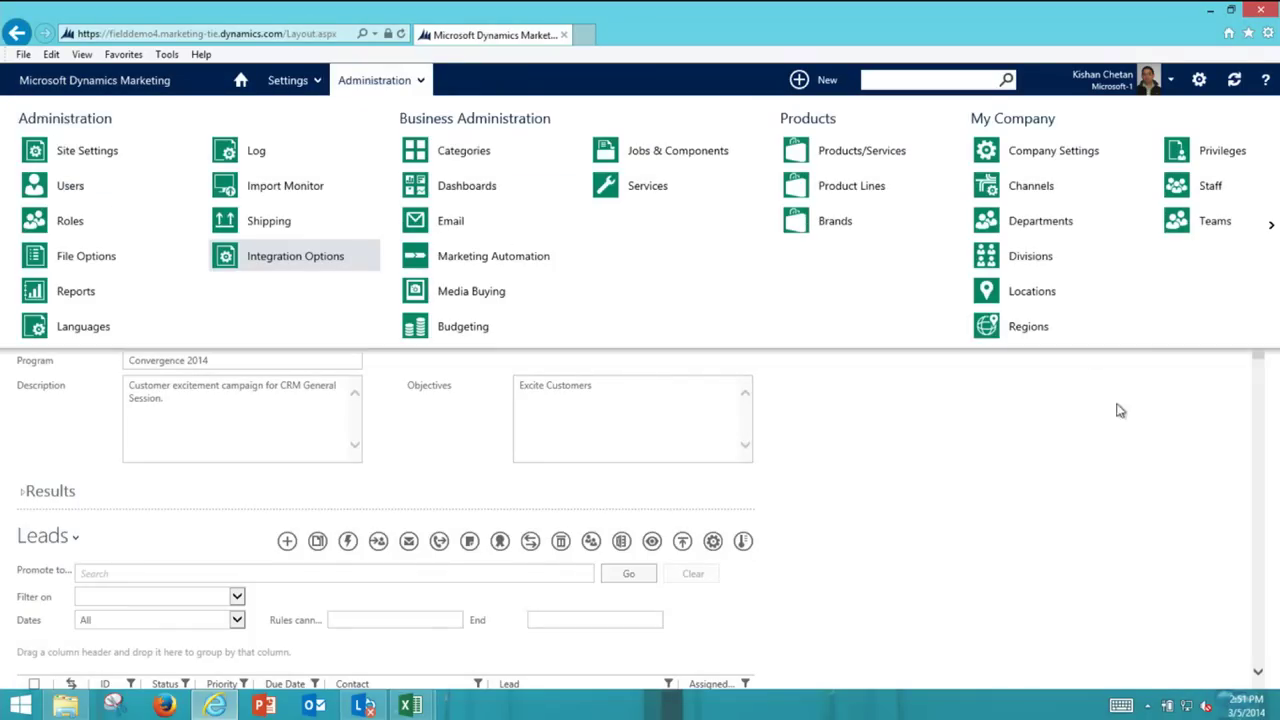
pyautogui.click(320, 260)
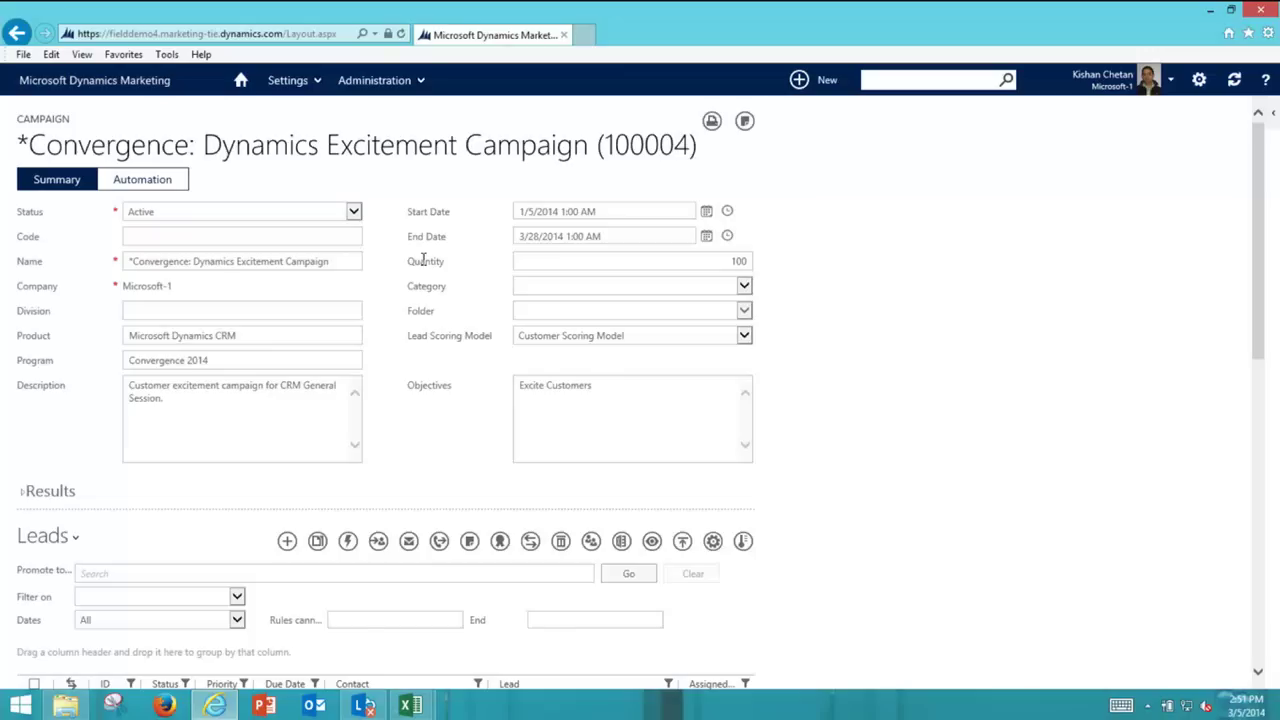
pyautogui.scroll(-5, 424, 261)
pyautogui.scroll(-5, 500, 330)
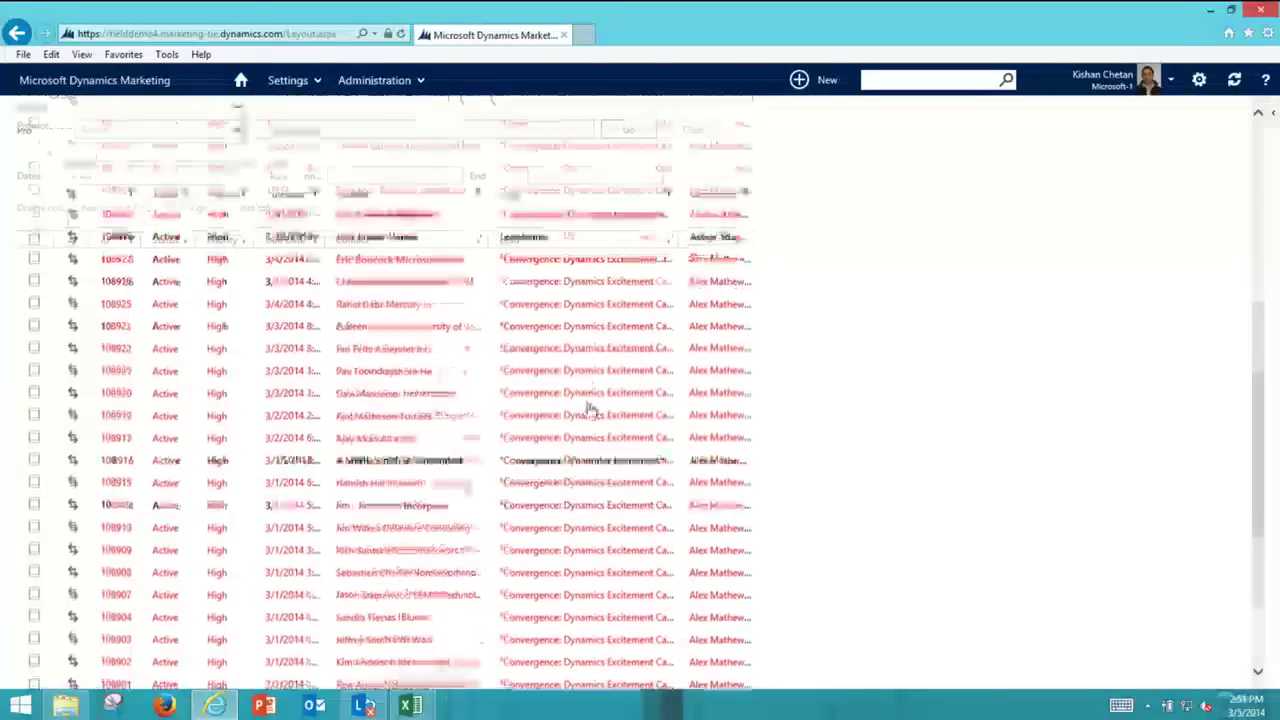
pyautogui.click(541, 663)
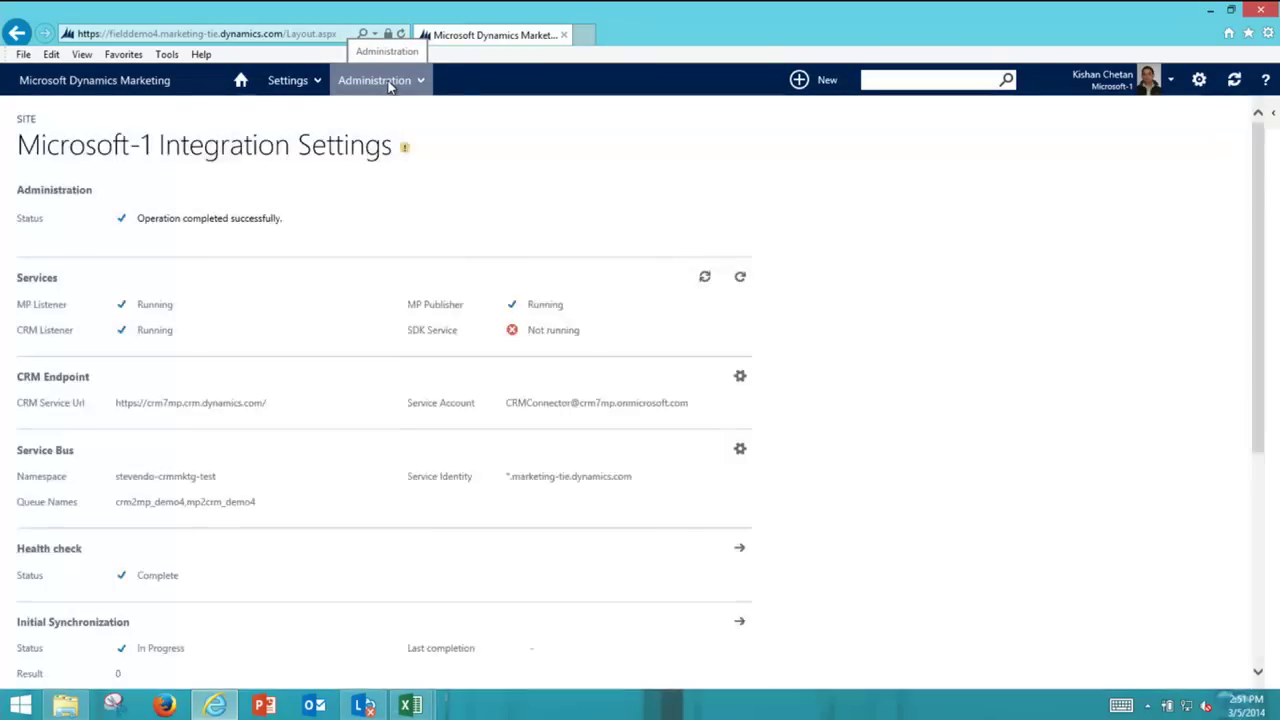
# Step: Review the integration services, endpoint, service bus and synchronization settings, and open the field mapping between Dynamics Marketing and CRM
pyautogui.scroll(-1, 660, 310)
pyautogui.scroll(1, 660, 310)
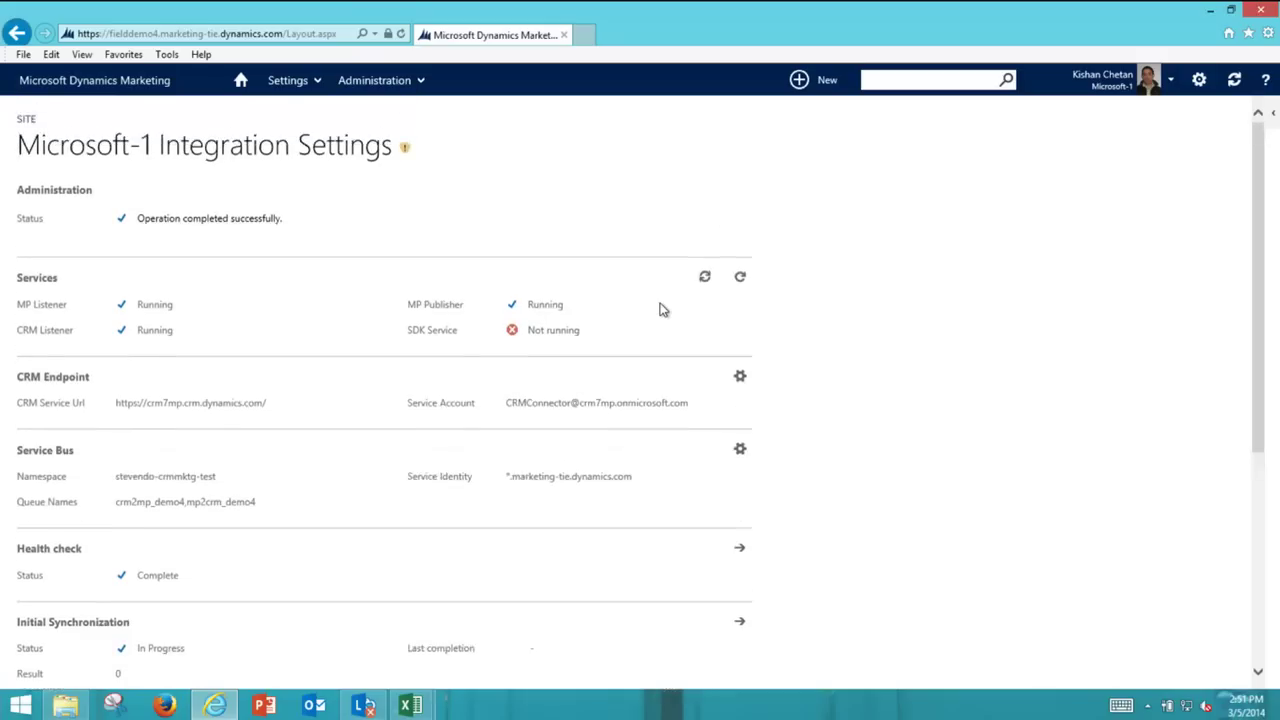
pyautogui.scroll(-2, 660, 310)
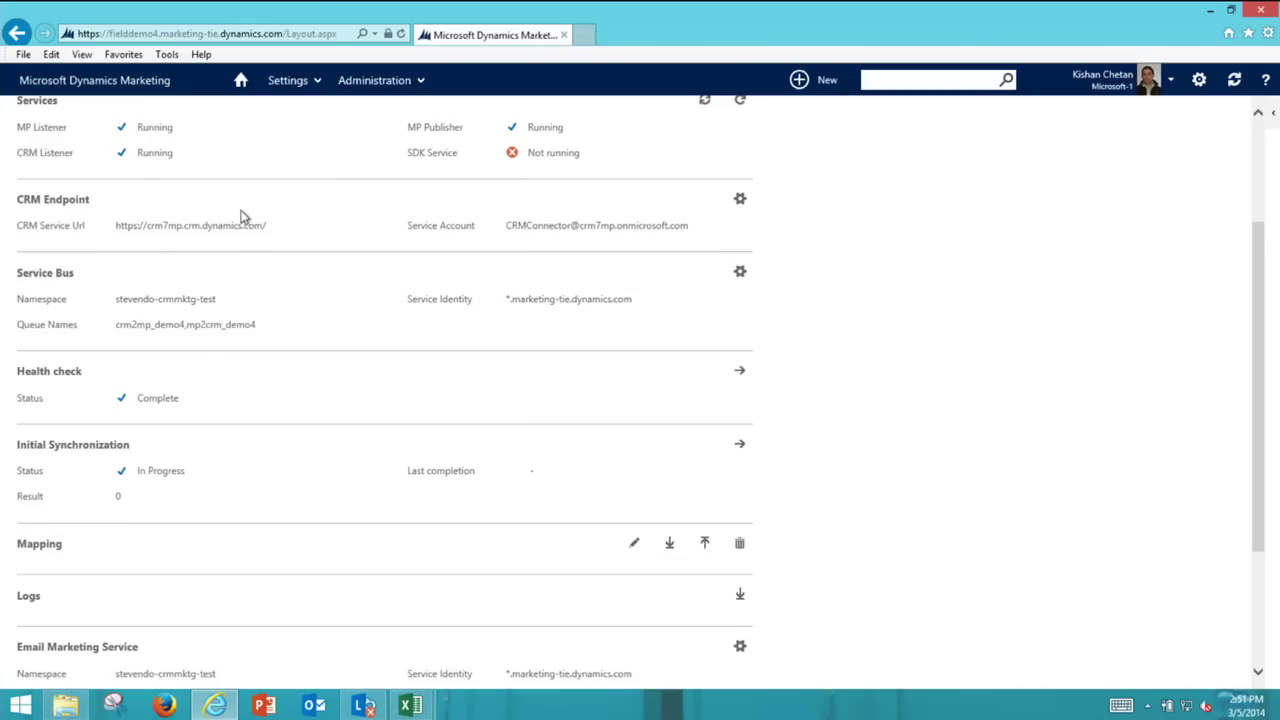
pyautogui.scroll(-1, 270, 280)
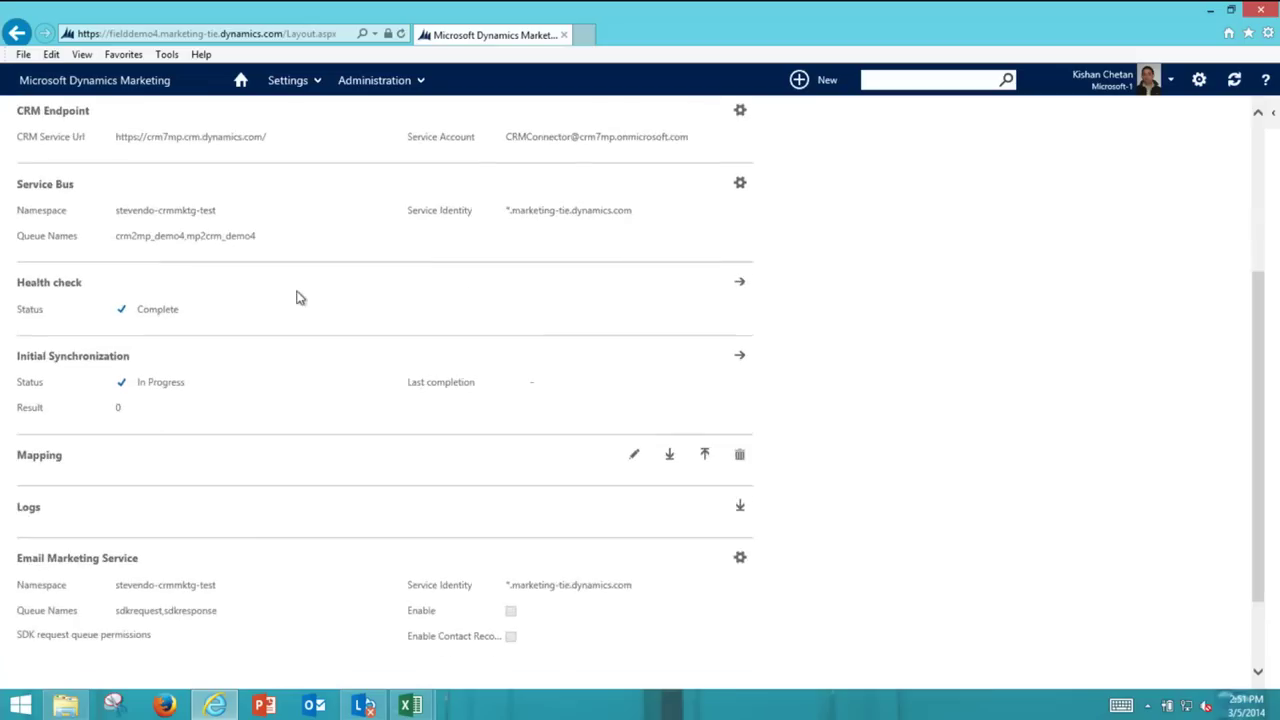
pyautogui.click(632, 458)
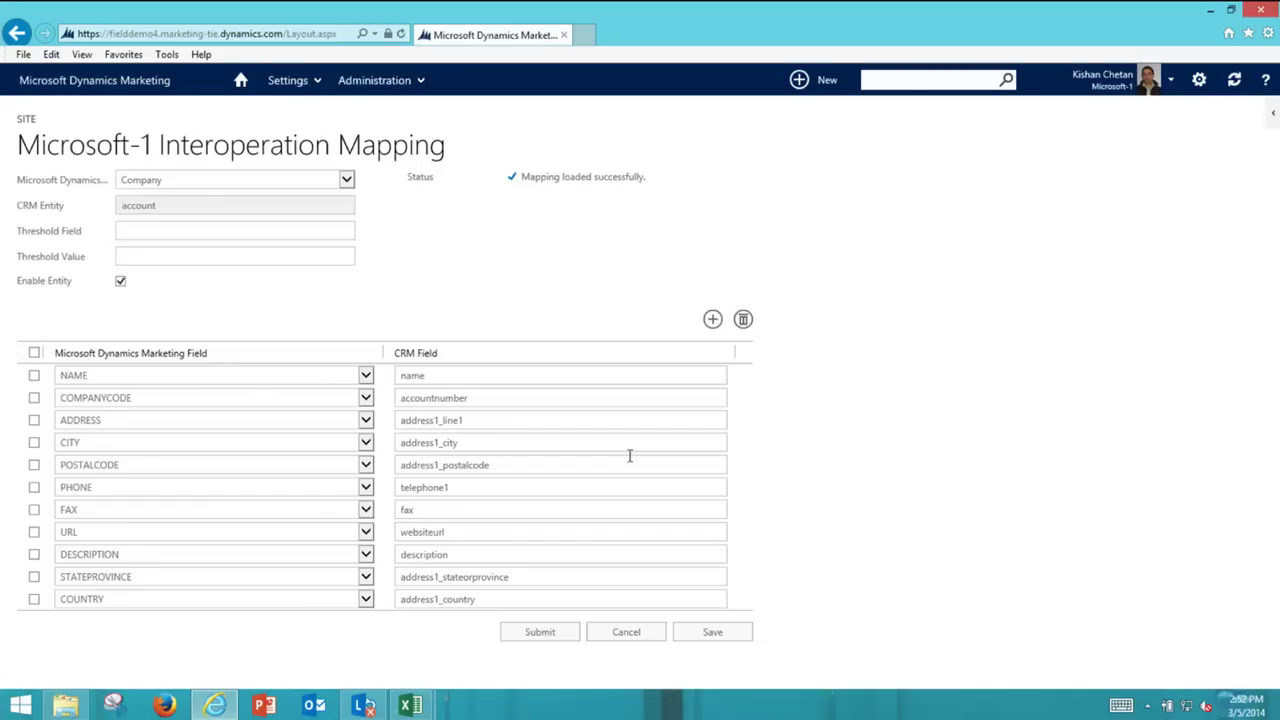
# Step: Switch to the LeadTimeline workbook in Excel and filter the dashboard to the lead ACME Computers Inc
pyautogui.click(410, 705)
pyautogui.click(487, 634)
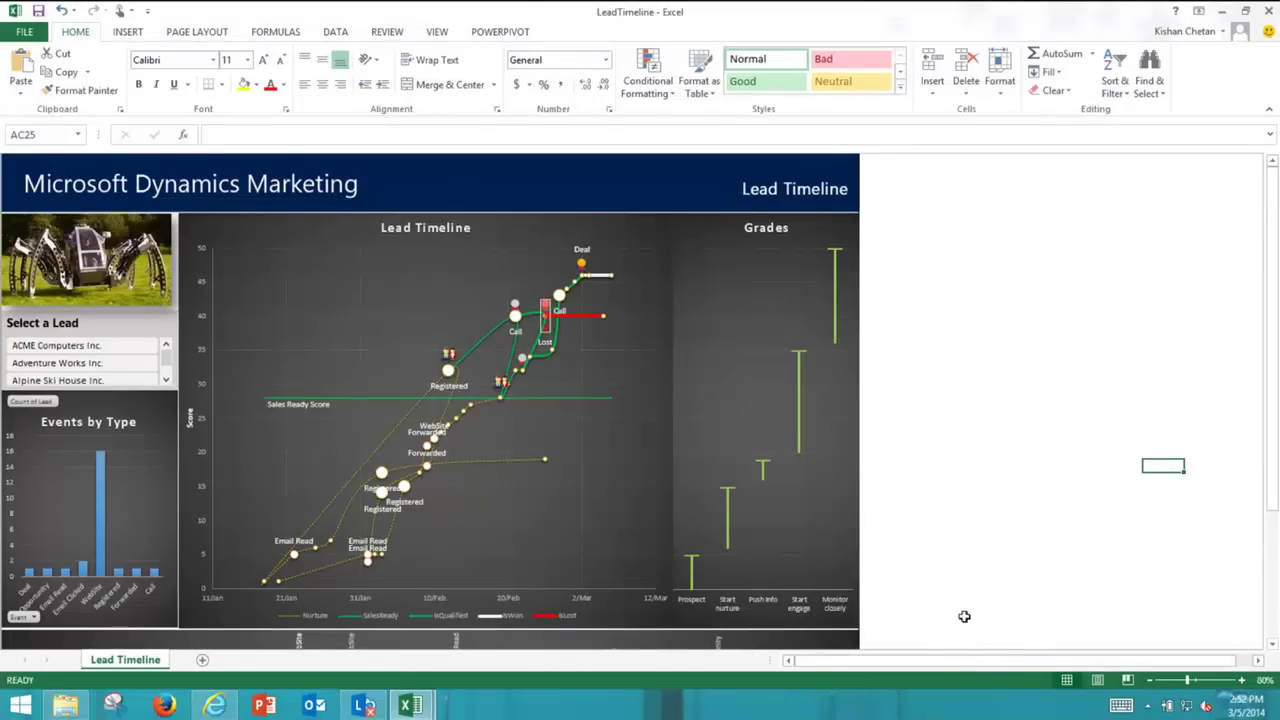
pyautogui.click(62, 346)
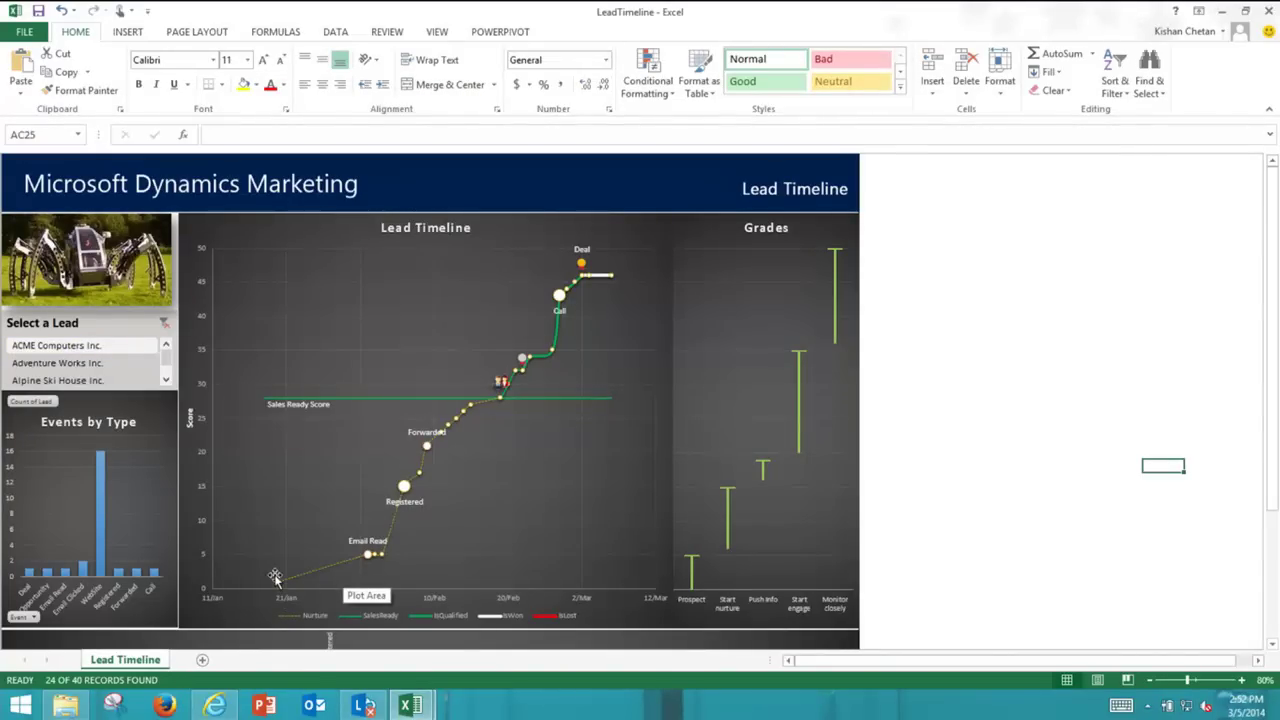
# Step: Examine the ACME Computers Inc. timeline points from the first event through Email Read, Registered and Call to the Deal
pyautogui.moveTo(279, 584)
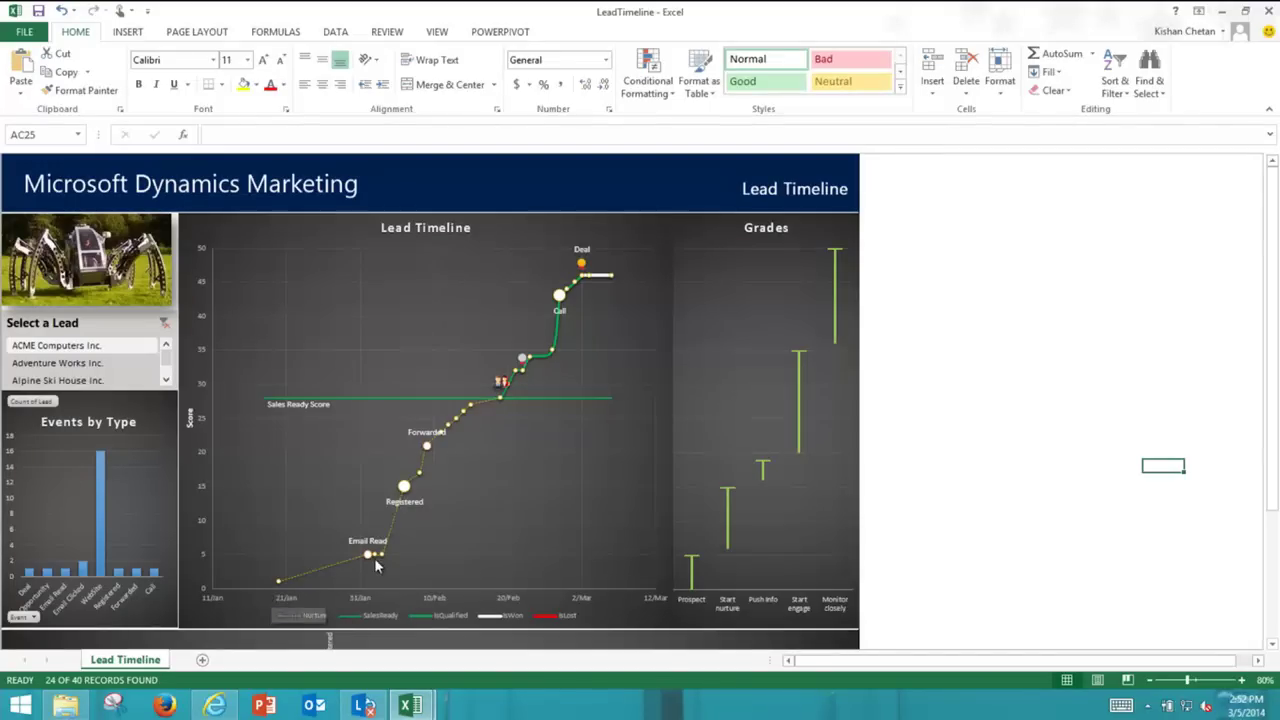
pyautogui.moveTo(372, 560)
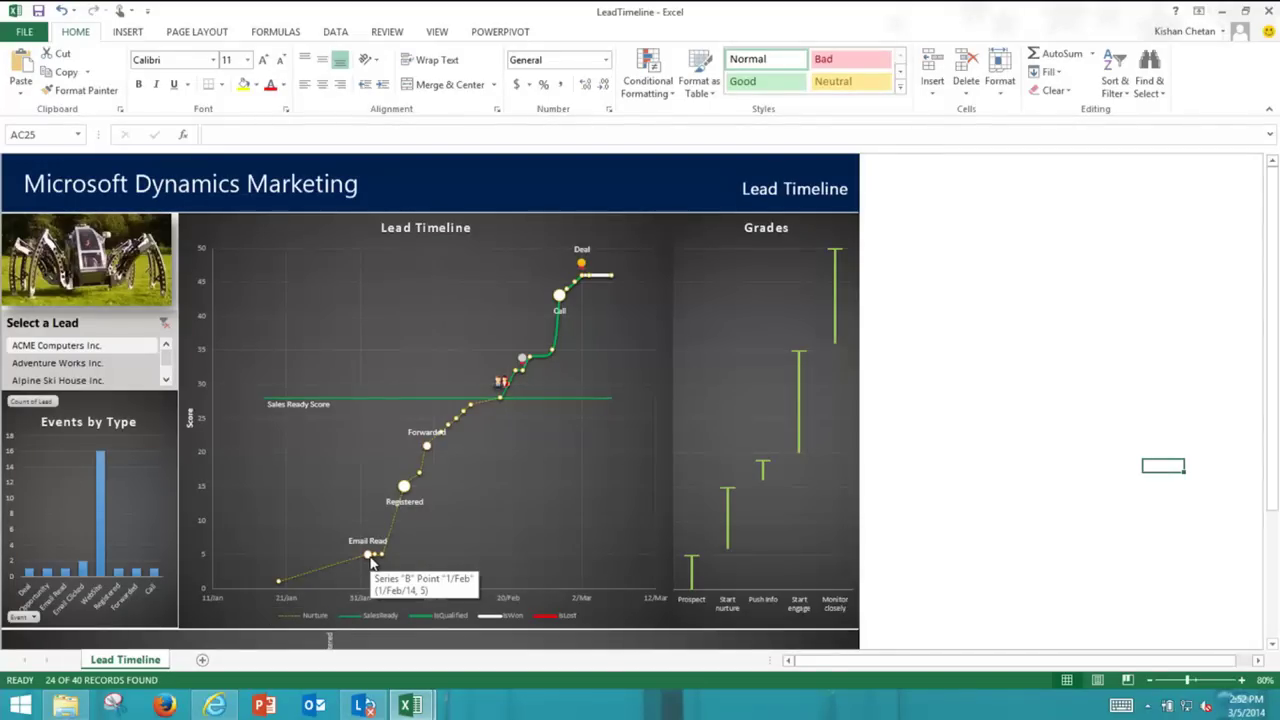
pyautogui.moveTo(405, 498)
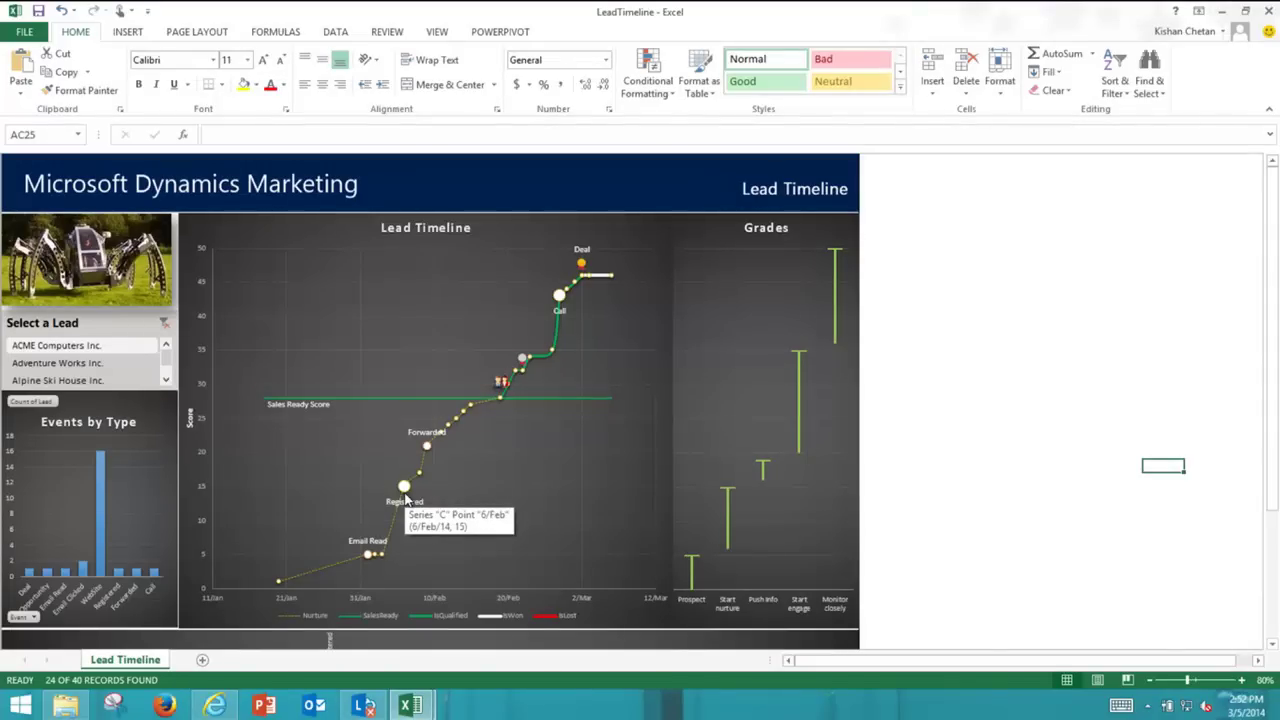
pyautogui.moveTo(456, 428)
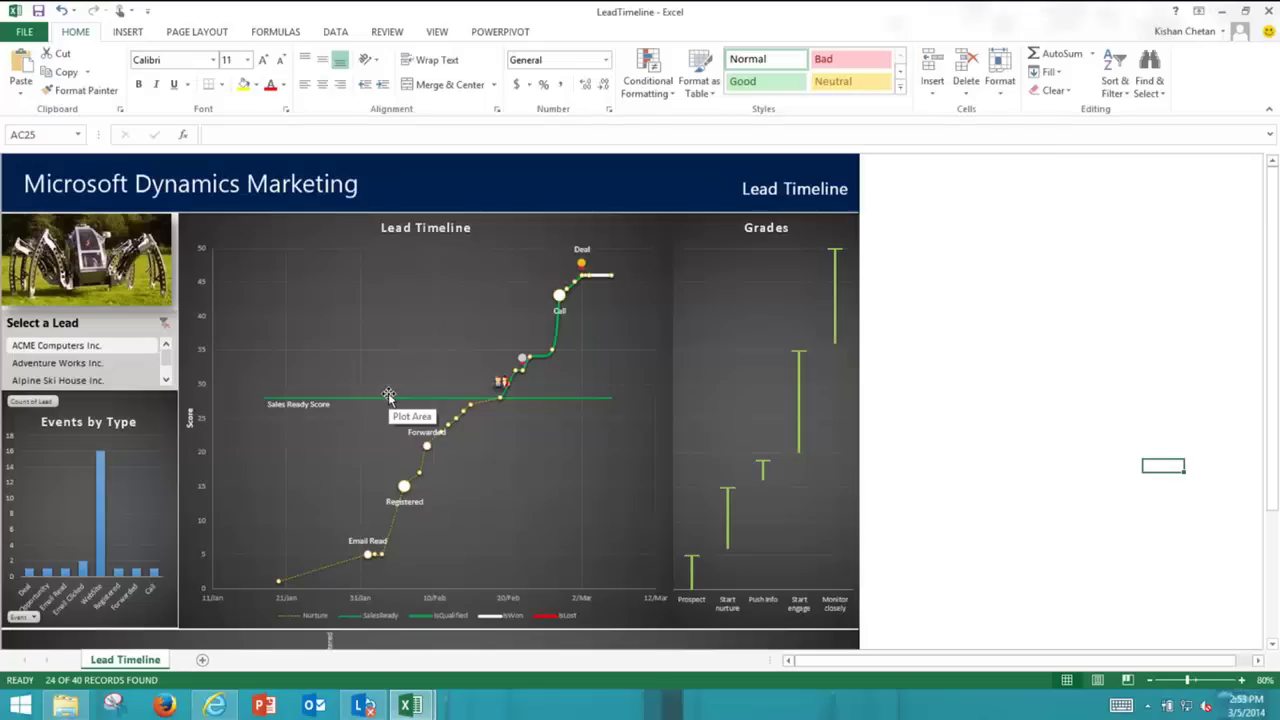
pyautogui.moveTo(503, 385)
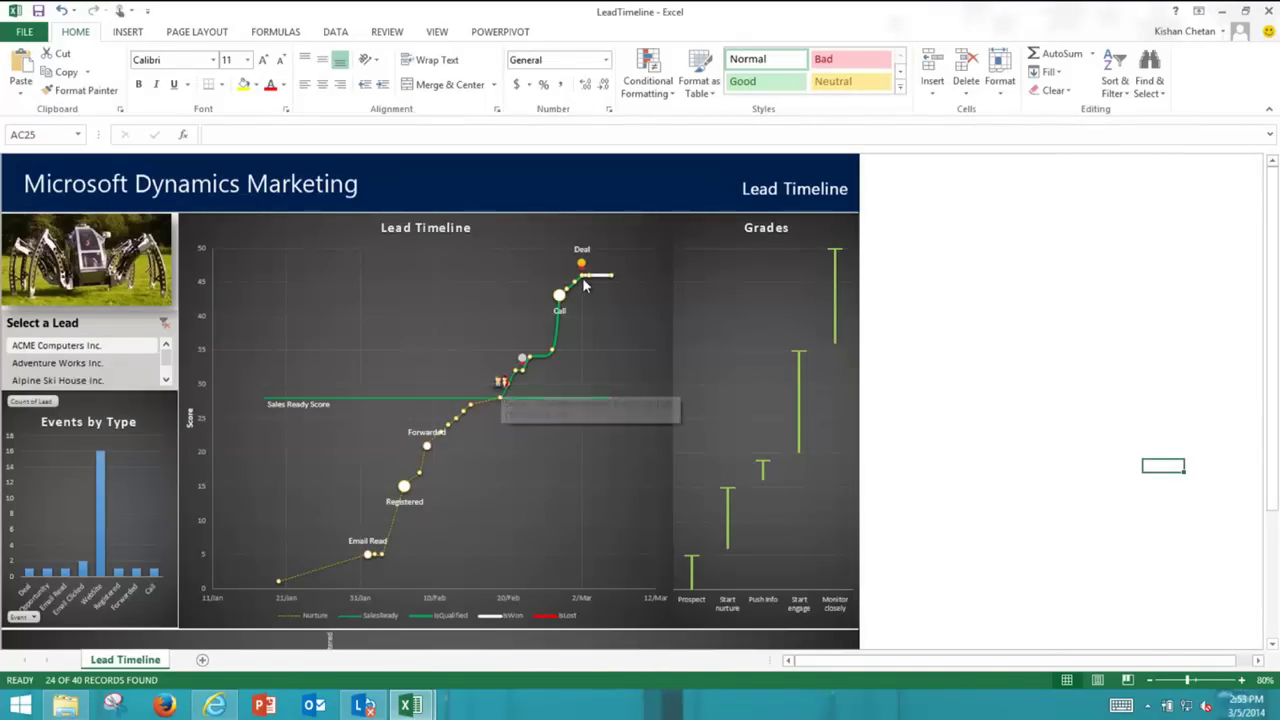
pyautogui.moveTo(562, 299)
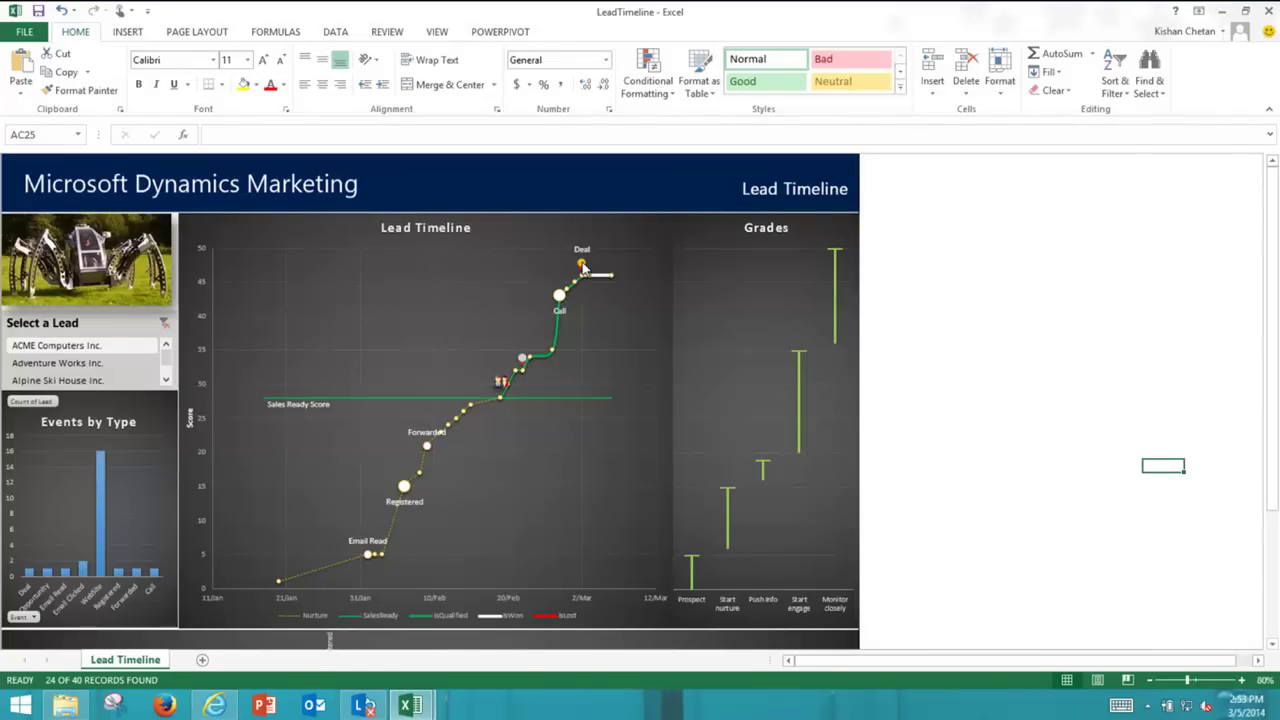
pyautogui.moveTo(582, 265)
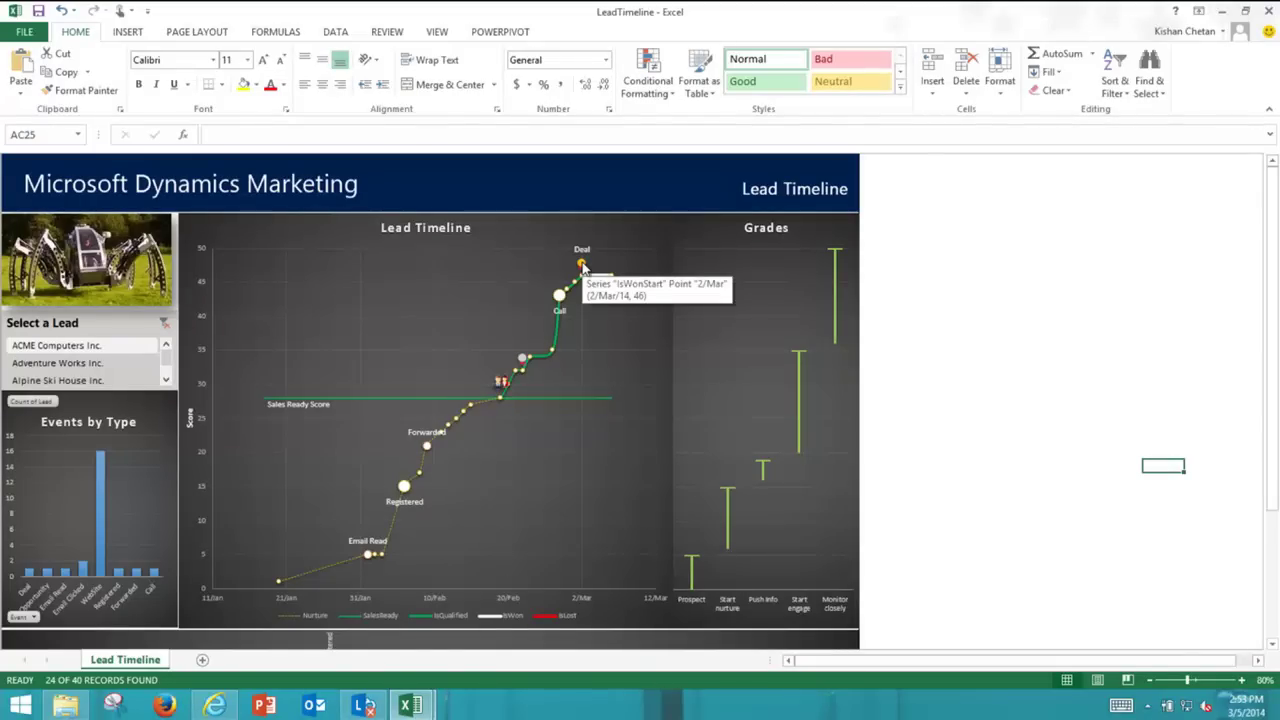
# Step: Filter the lead timeline dashboard to Alpine Ski House Inc
pyautogui.click(15, 380)
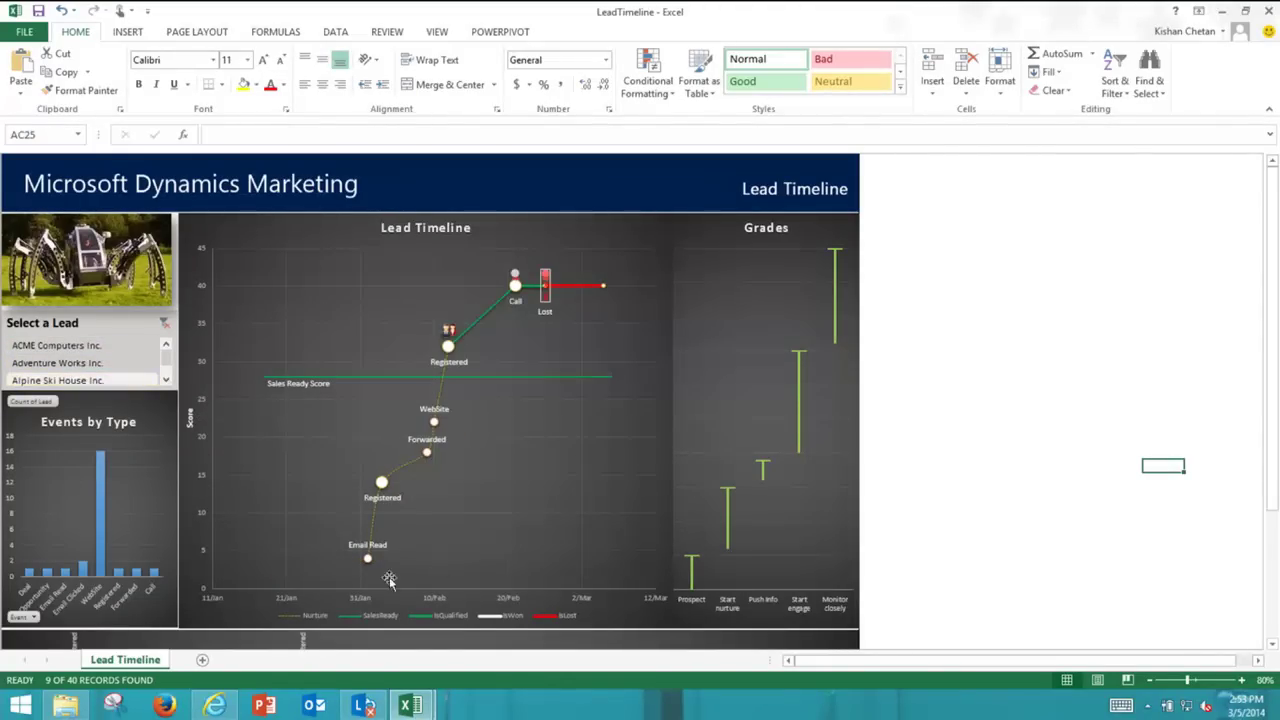